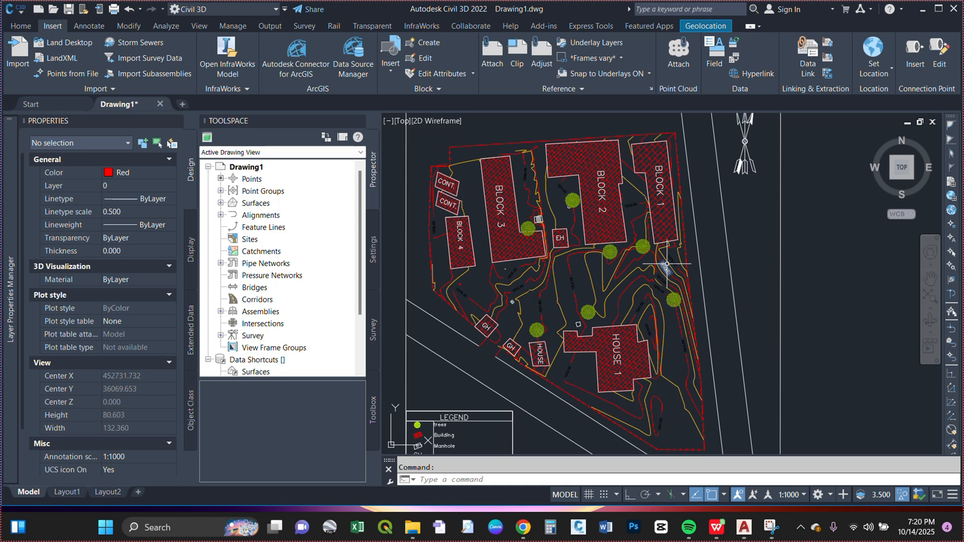
# Step: Switch to the desktop, open topo points.csv from the TOPO DATA folder in Excel, examine its point columns, and close it and the folder
pyautogui.click(922, 8)
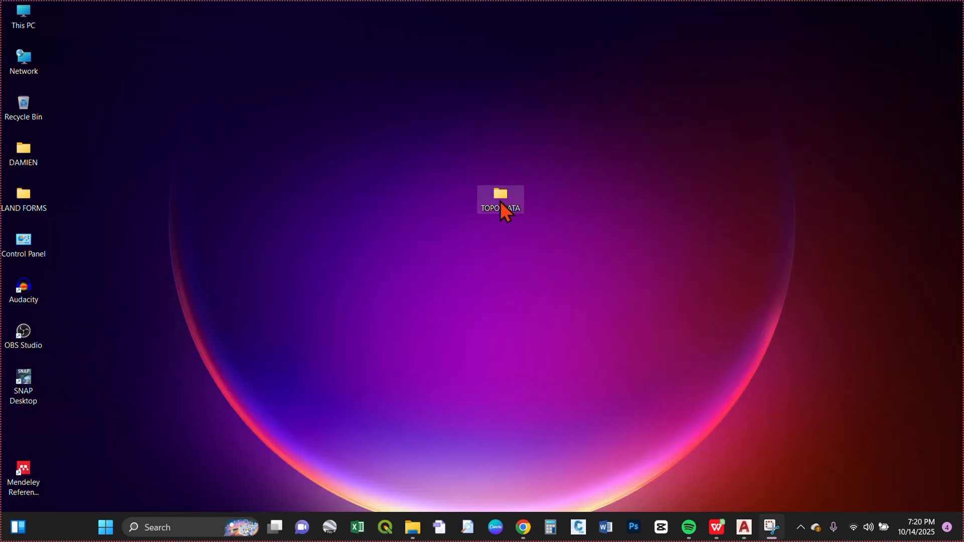
pyautogui.rightClick(497, 200)
pyautogui.click(517, 213)
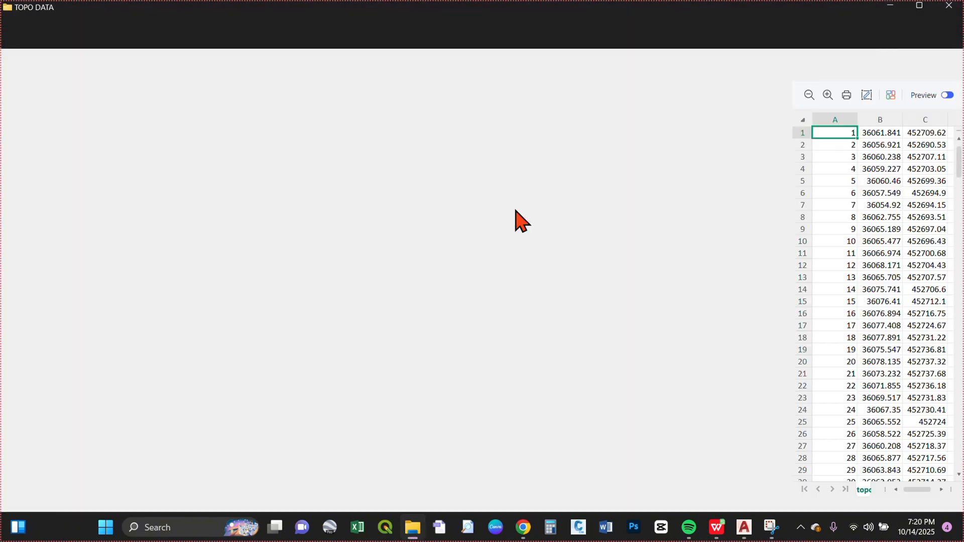
pyautogui.click(744, 63)
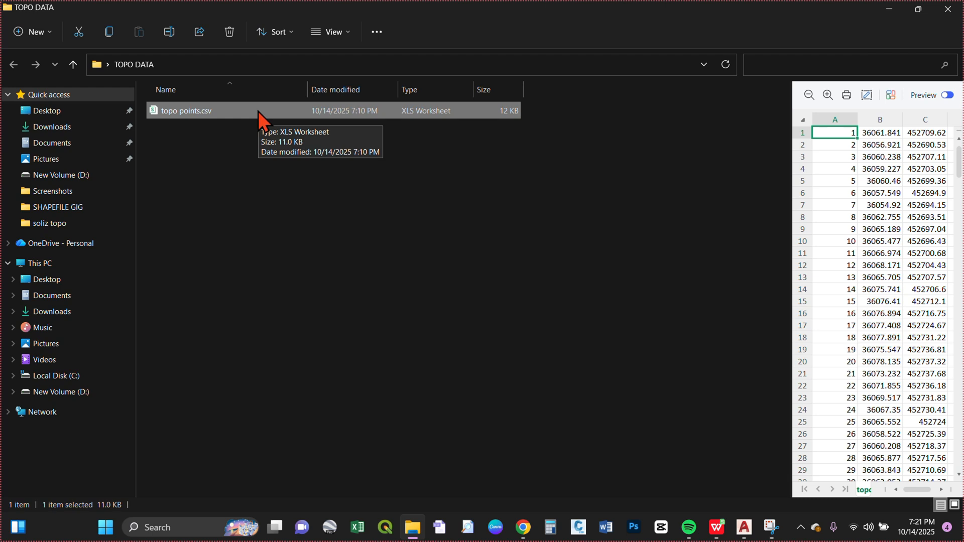
pyautogui.rightClick(189, 116)
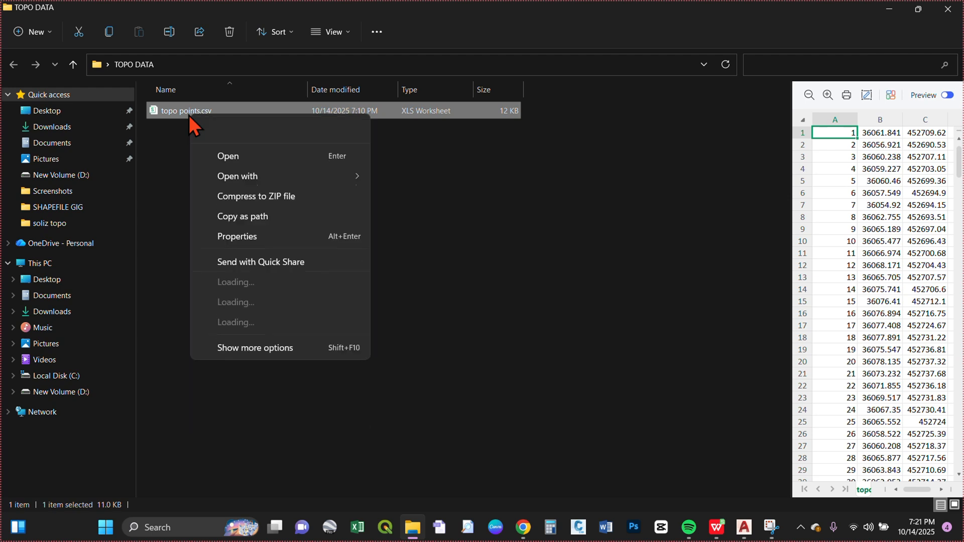
pyautogui.click(236, 156)
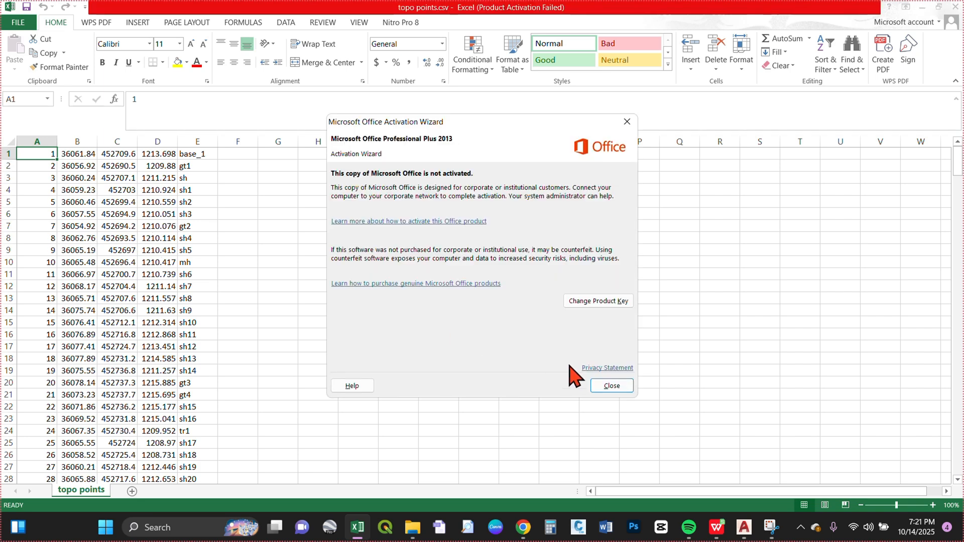
pyautogui.click(612, 385)
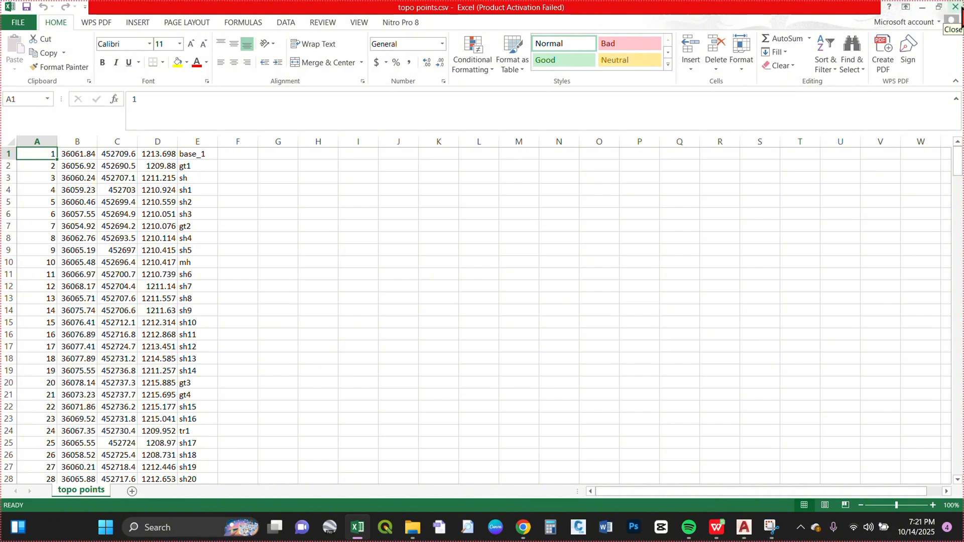
pyautogui.click(957, 8)
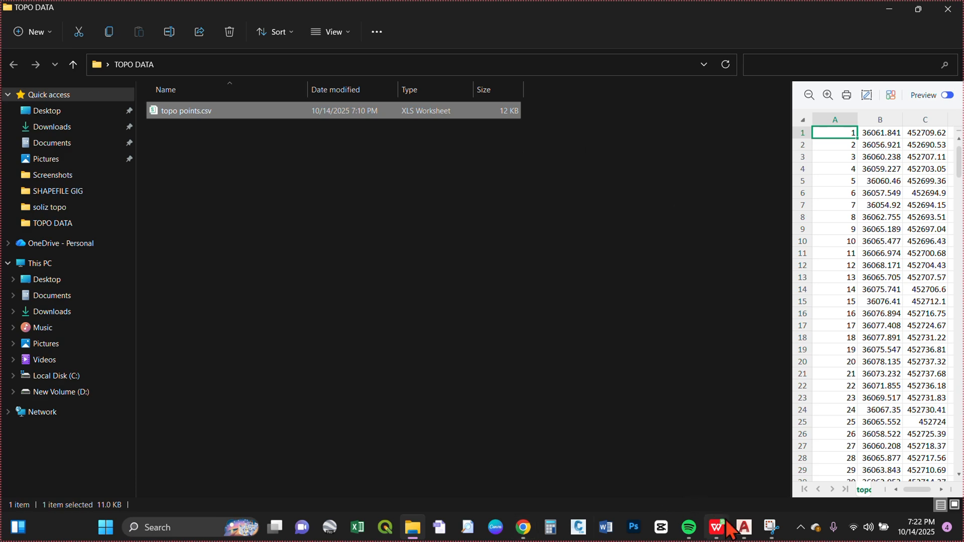
pyautogui.click(946, 9)
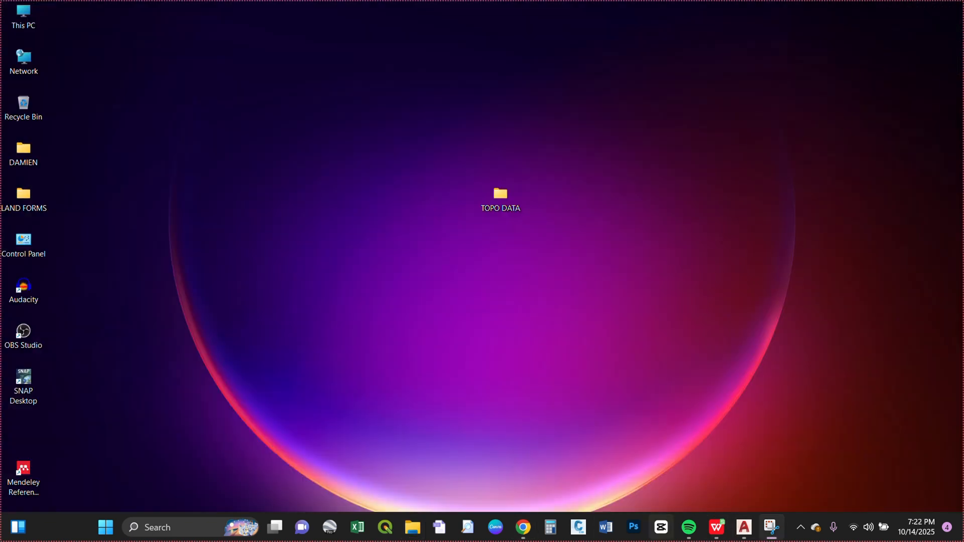
# Step: Switch back to Civil 3D and start a new blank drawing
pyautogui.click(745, 528)
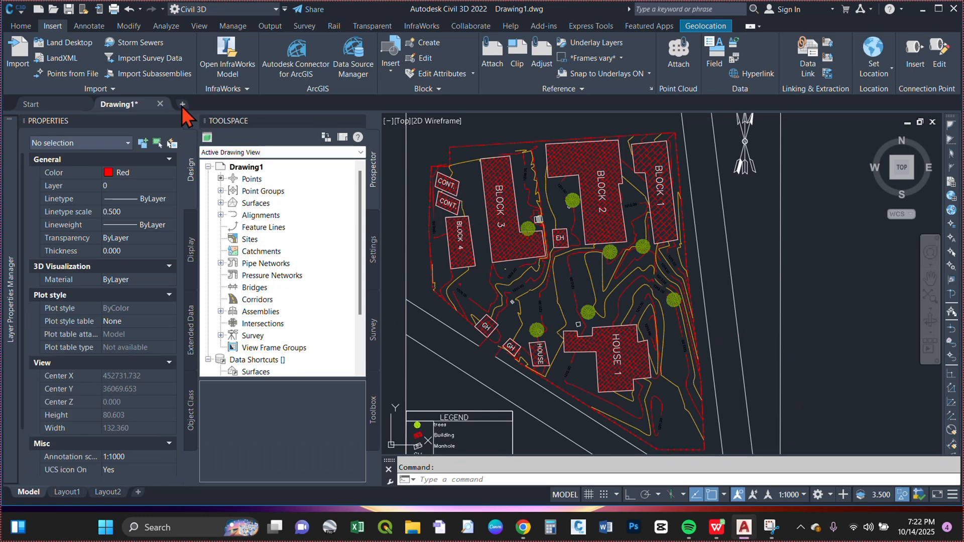
pyautogui.click(182, 105)
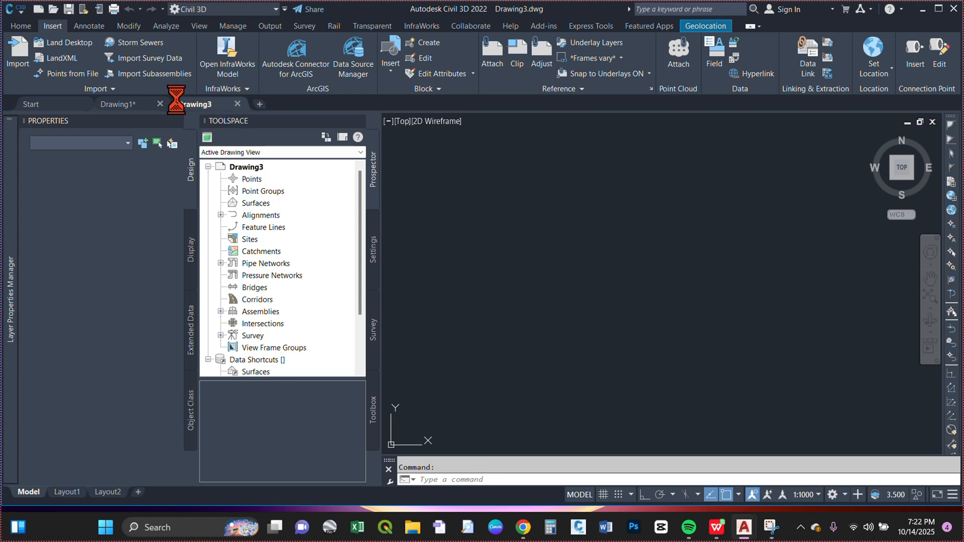
pyautogui.moveTo(177, 101)
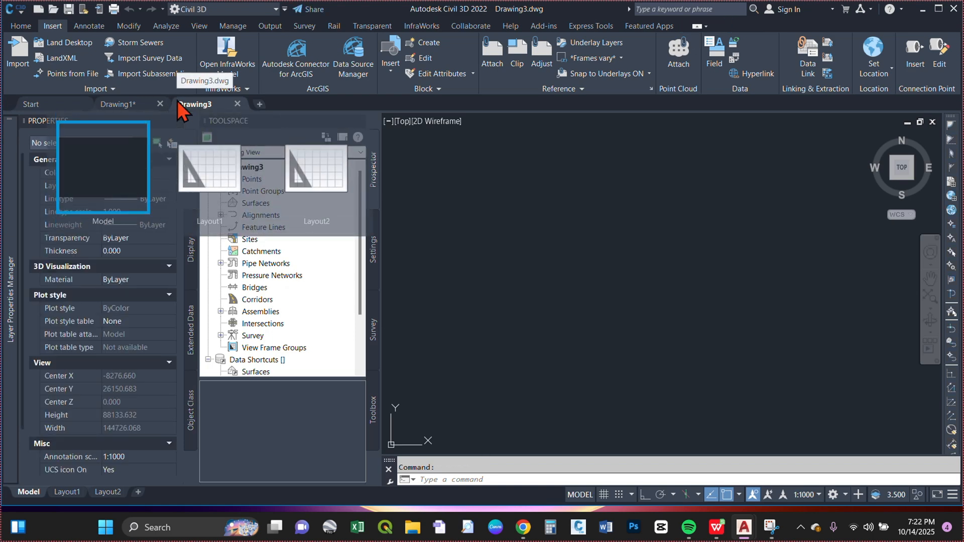
# Step: Set the coordinate zone category to Uganda in the new drawing's settings
pyautogui.click(372, 258)
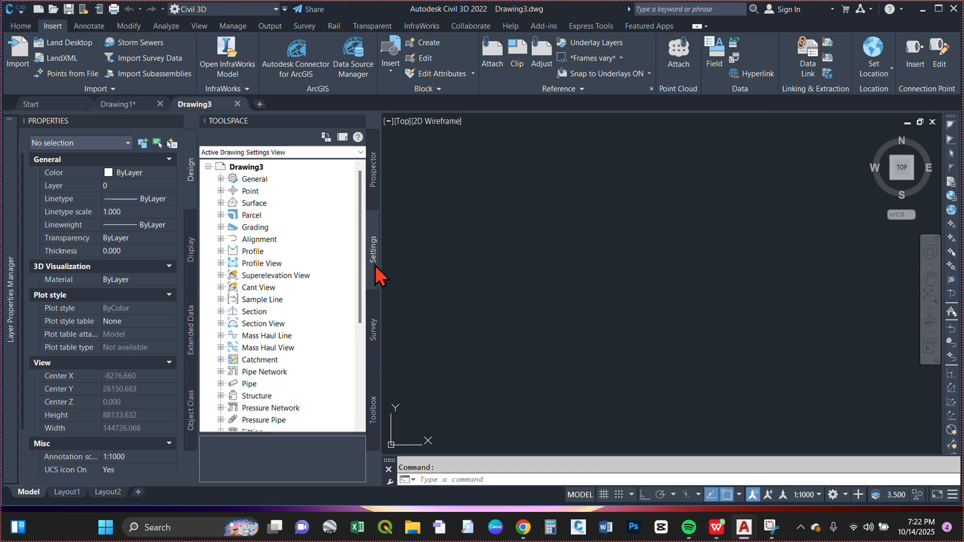
pyautogui.click(264, 170)
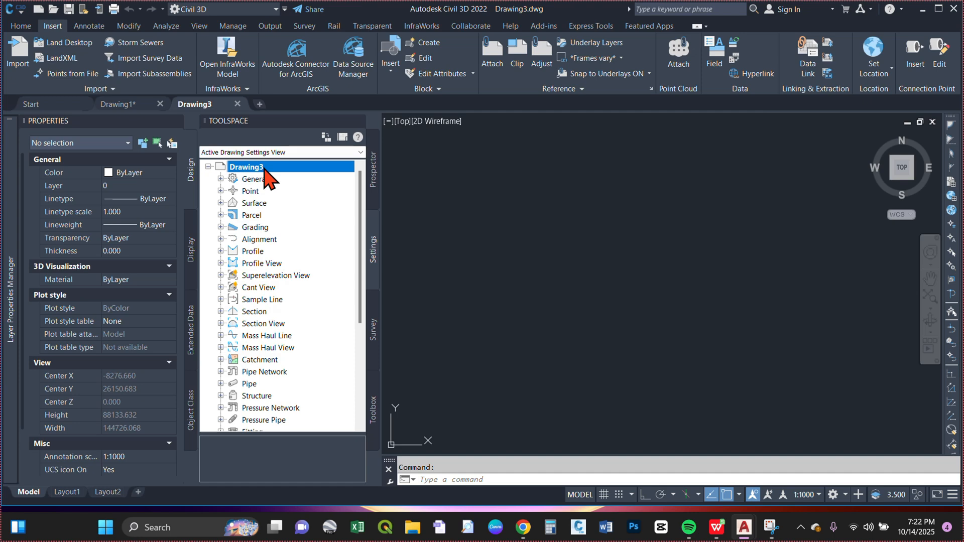
pyautogui.rightClick(264, 170)
pyautogui.click(355, 174)
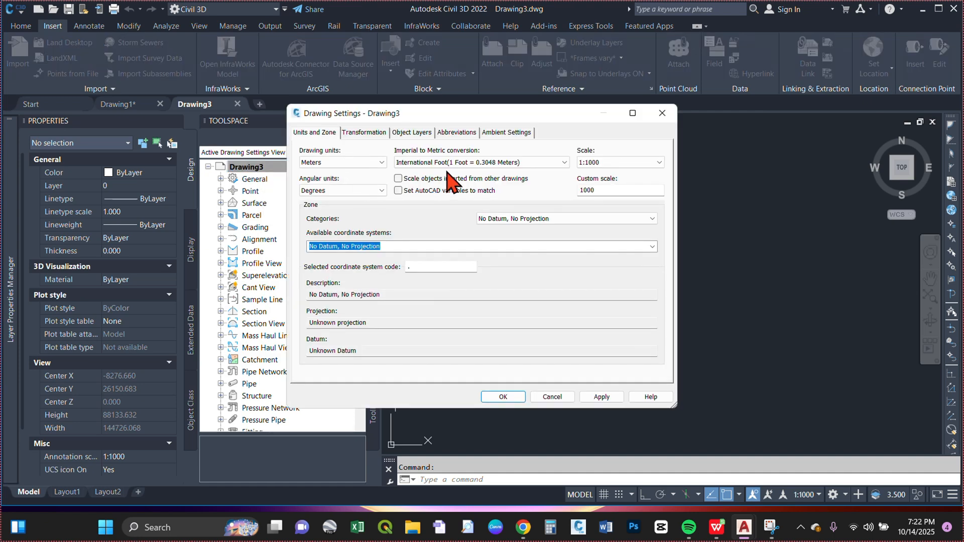
pyautogui.click(652, 219)
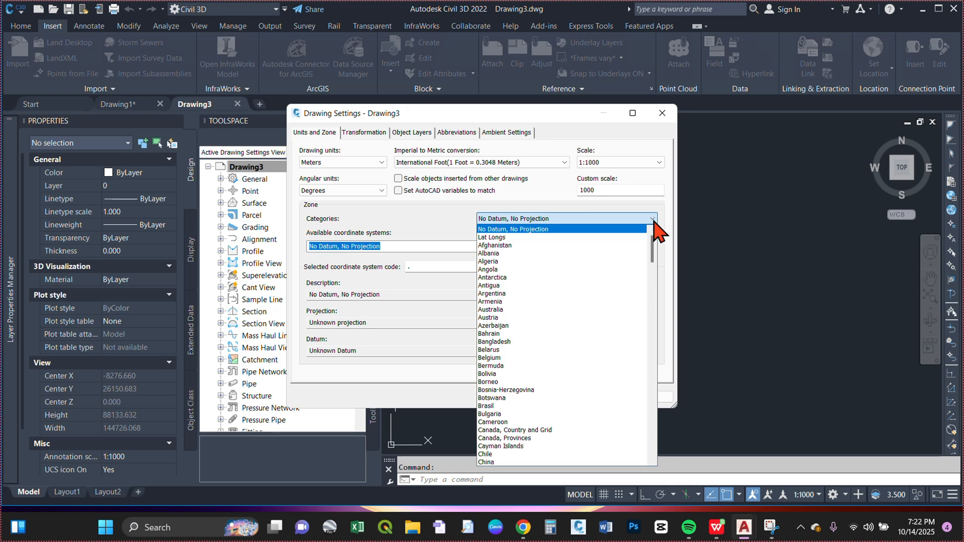
pyautogui.scroll(-20, 591, 362)
pyautogui.scroll(-20, 591, 361)
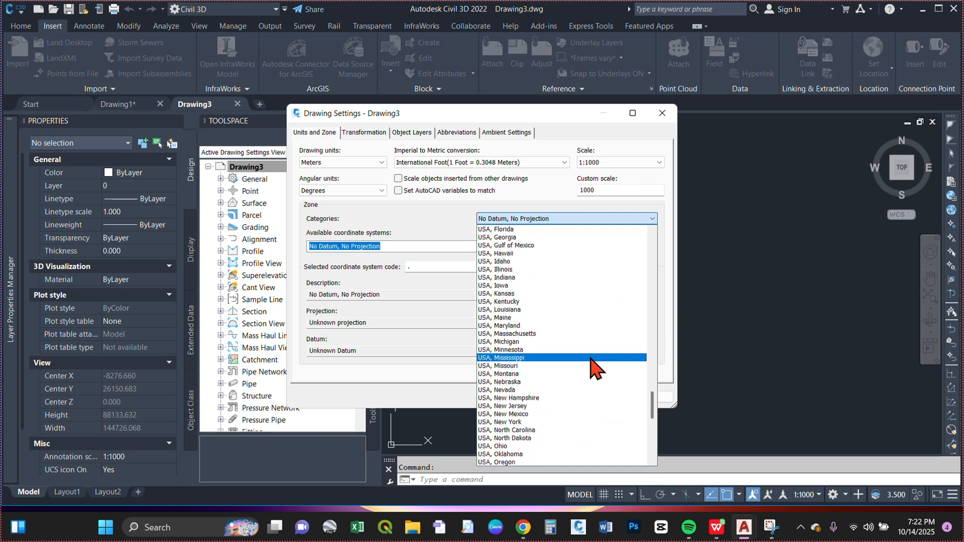
pyautogui.scroll(8, 585, 347)
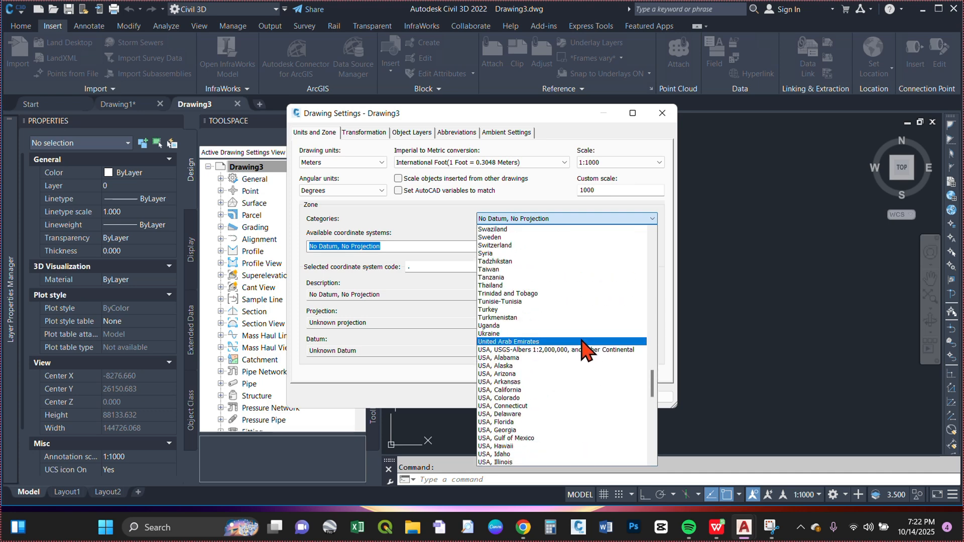
pyautogui.click(489, 326)
# Step: Assign the Arc 1960 / UTM zone 36N coordinate system to the drawing and confirm the drawing settings
pyautogui.click(652, 247)
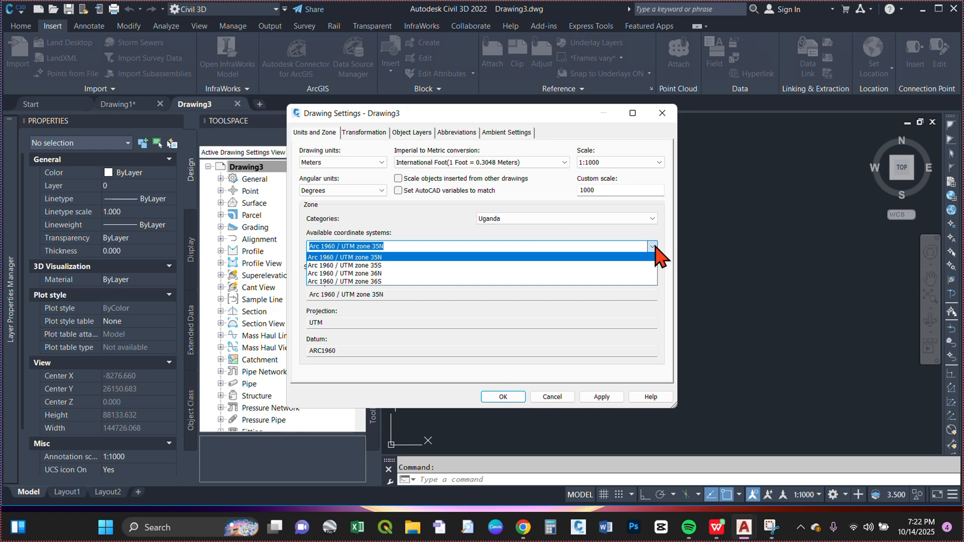
pyautogui.click(381, 273)
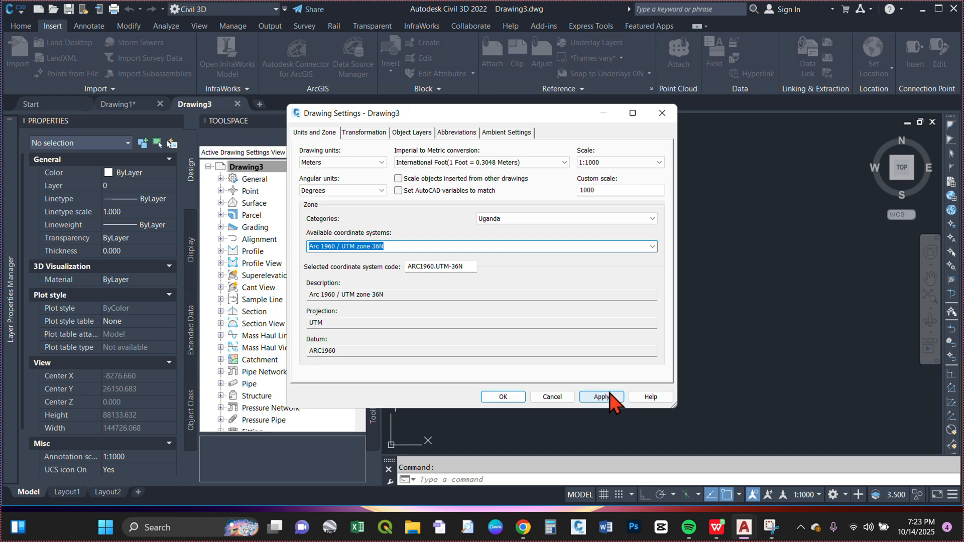
pyautogui.click(606, 397)
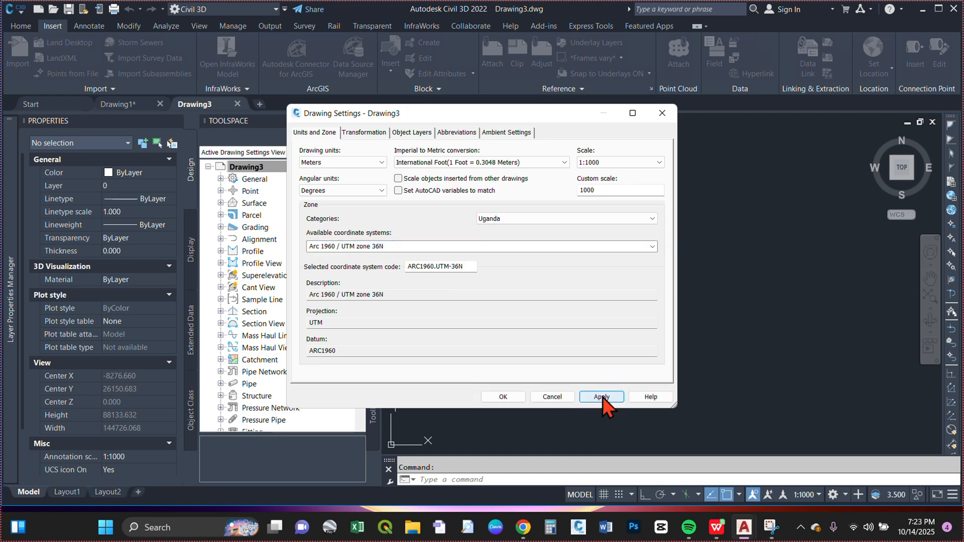
pyautogui.click(503, 397)
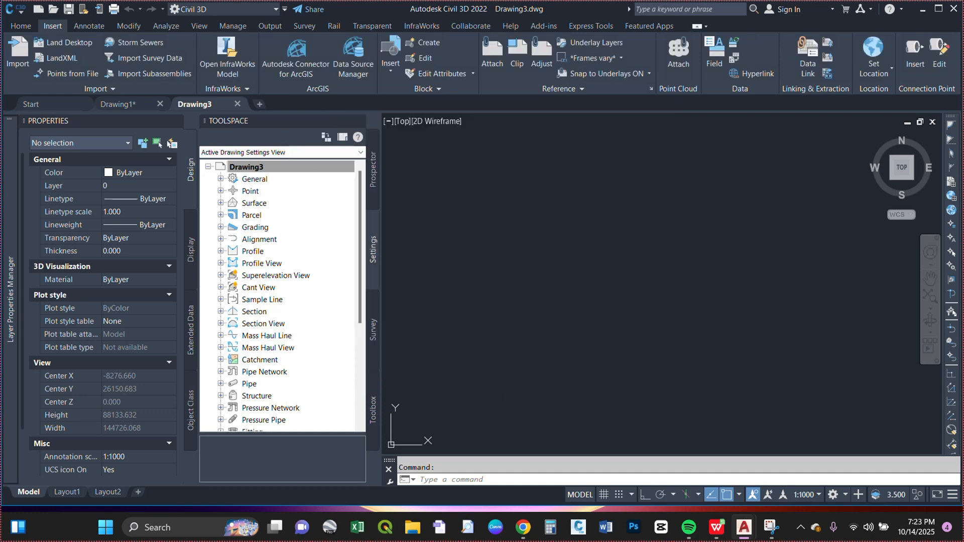
# Step: Start a point import from file and add topo points.csv from the desktop's TOPO DATA folder as the source
pyautogui.click(72, 74)
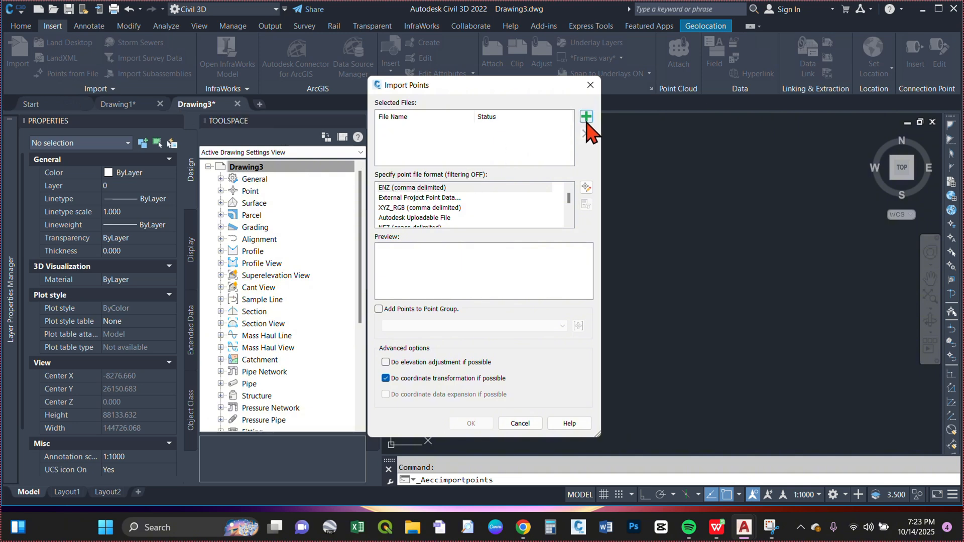
pyautogui.click(585, 117)
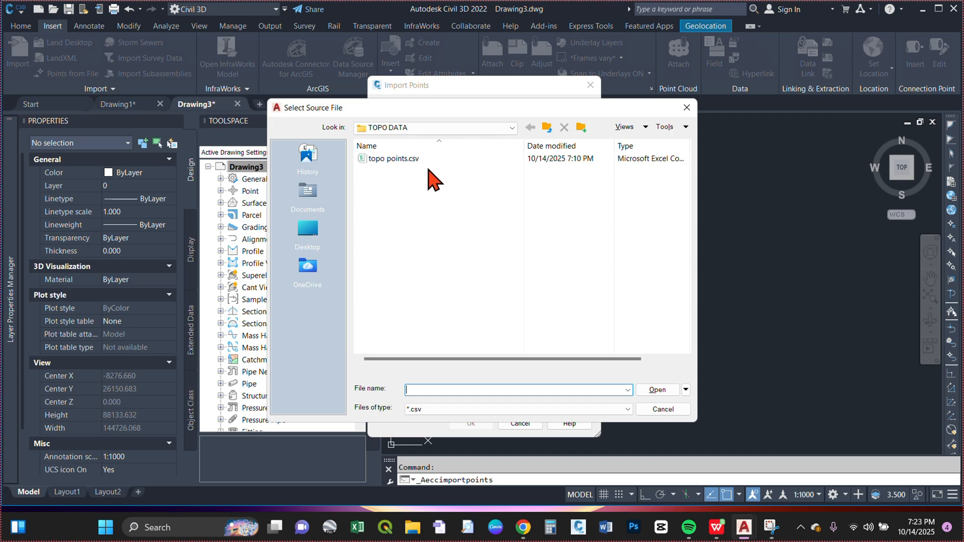
pyautogui.click(308, 235)
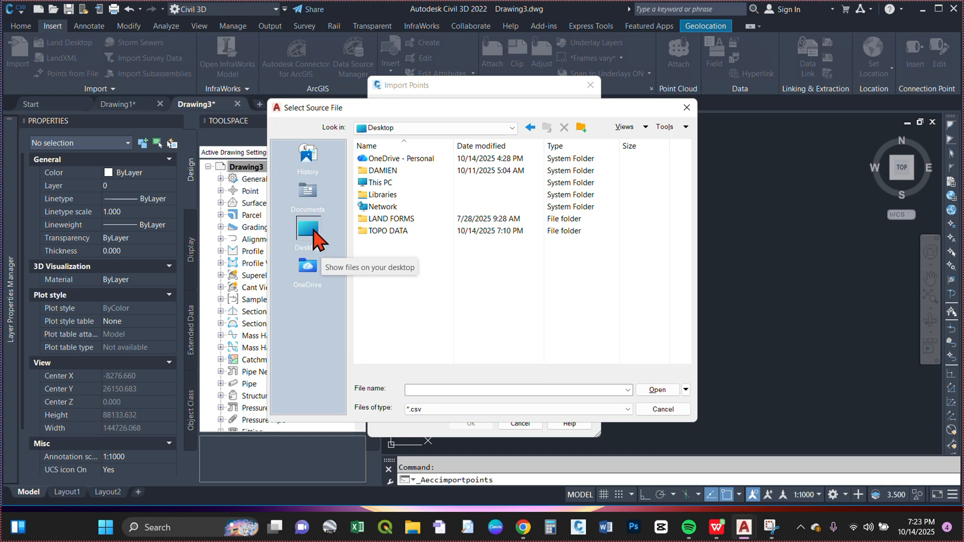
pyautogui.doubleClick(424, 232)
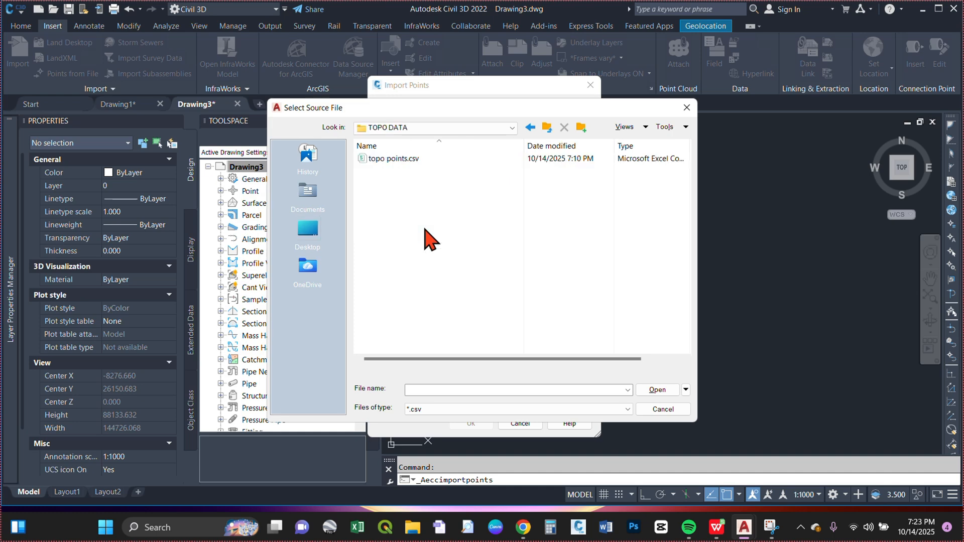
pyautogui.click(422, 159)
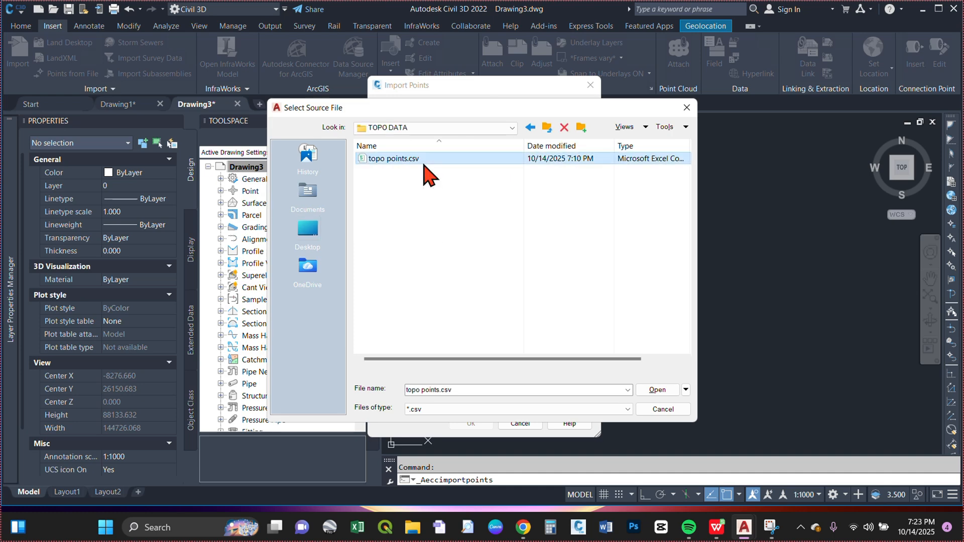
pyautogui.click(655, 389)
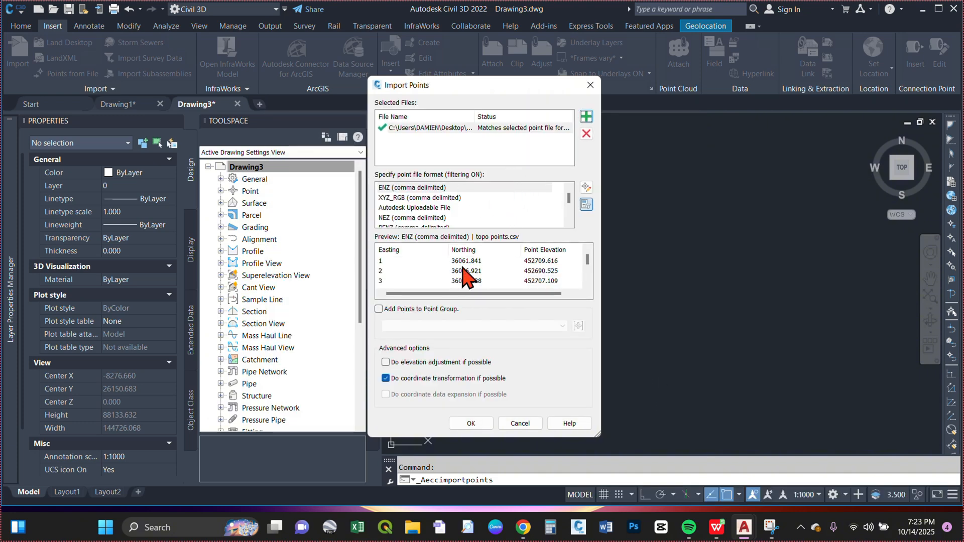
# Step: Choose the PNEZD (comma delimited) point file format and import the survey points
pyautogui.scroll(-3, 472, 206)
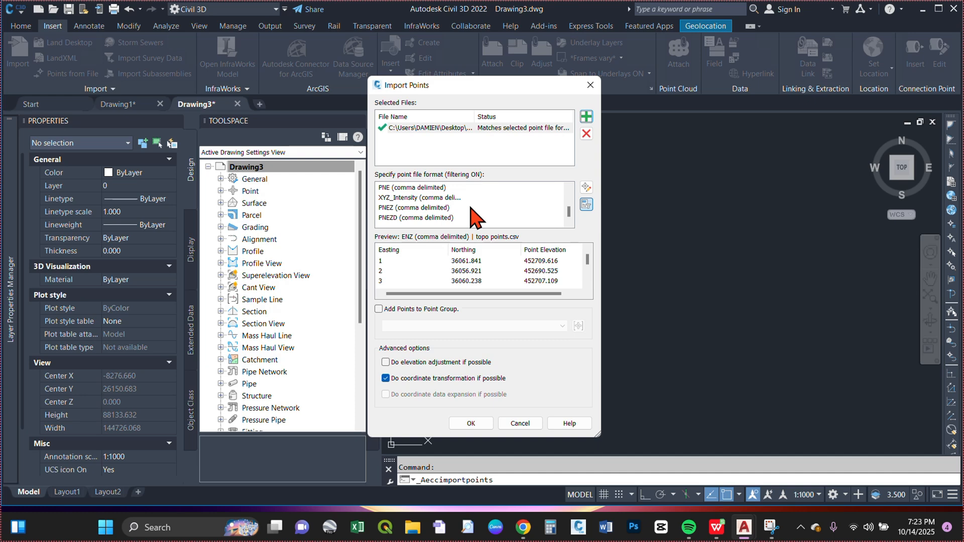
pyautogui.click(404, 219)
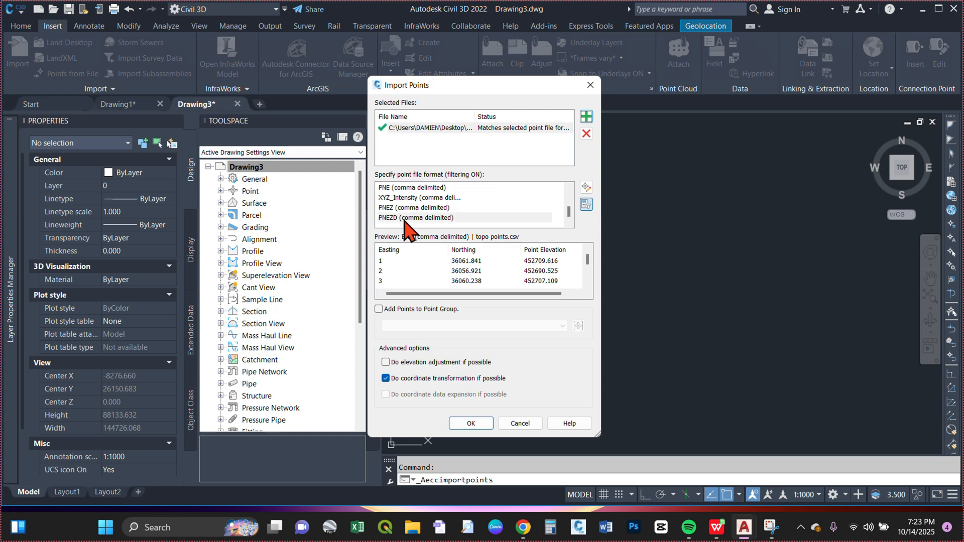
pyautogui.click(470, 423)
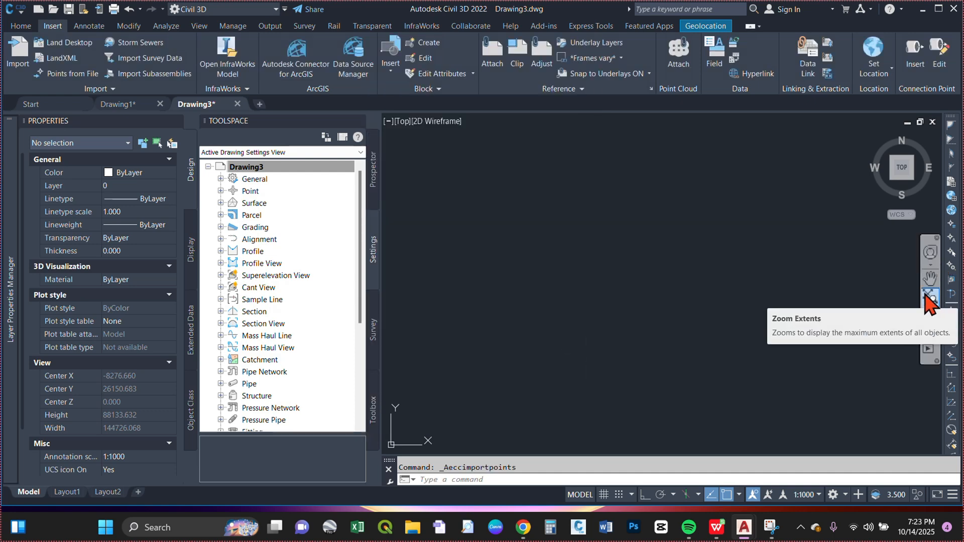
# Step: Zoom the drawing to the extents of the imported survey points and inspect their markers
pyautogui.click(929, 297)
pyautogui.scroll(10, 626, 218)
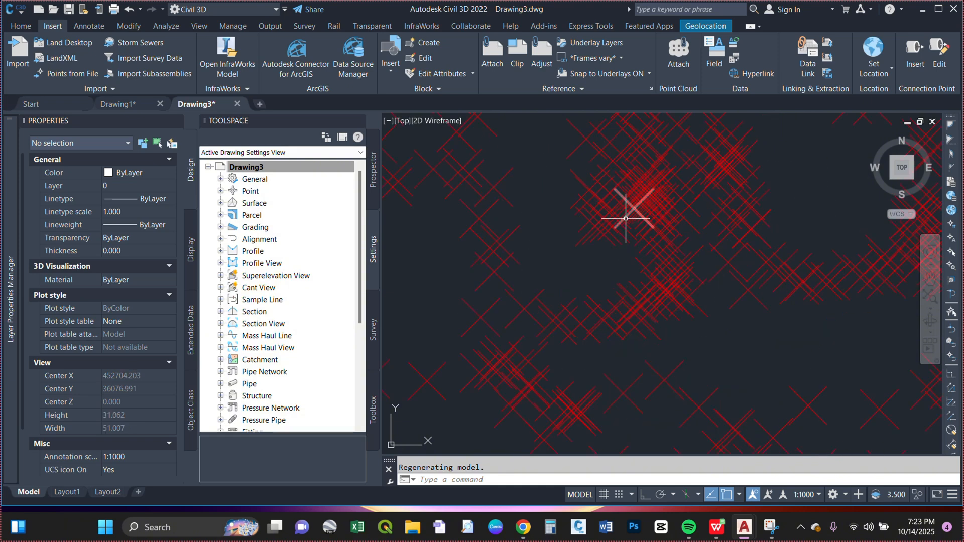
pyautogui.scroll(-6, 626, 219)
pyautogui.scroll(4, 570, 172)
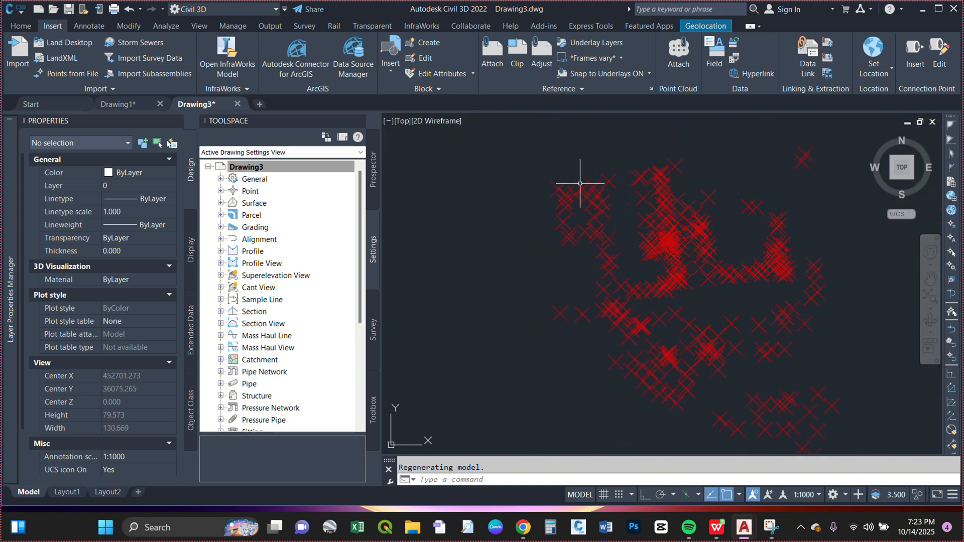
# Step: Reduce the custom marker size of the Basic point style used by the _All Points group and apply it
pyautogui.click(548, 192)
pyautogui.rightClick(551, 192)
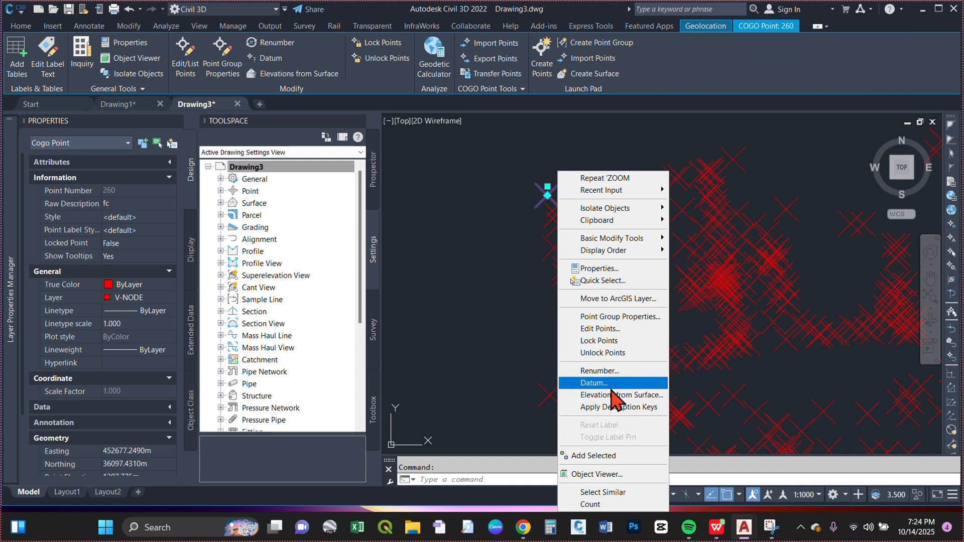
pyautogui.click(622, 317)
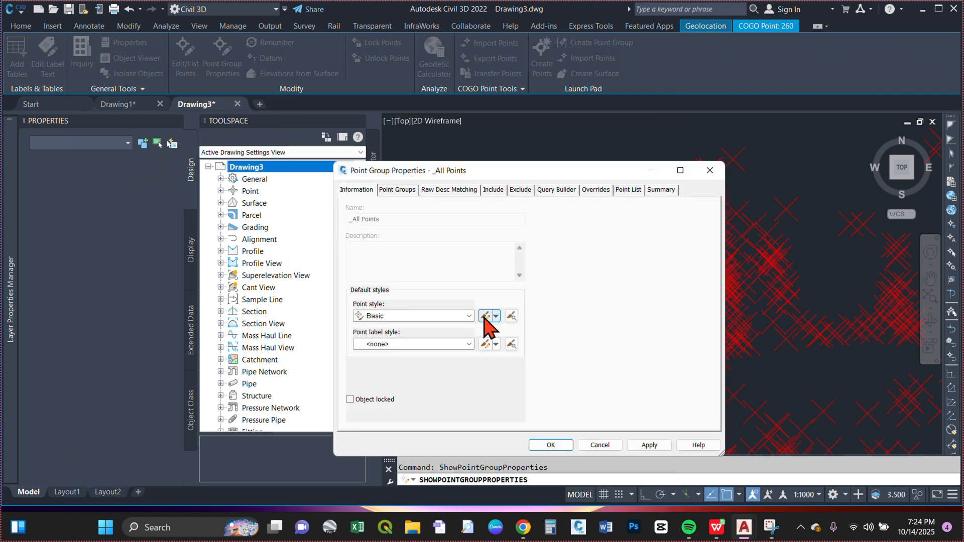
pyautogui.click(484, 316)
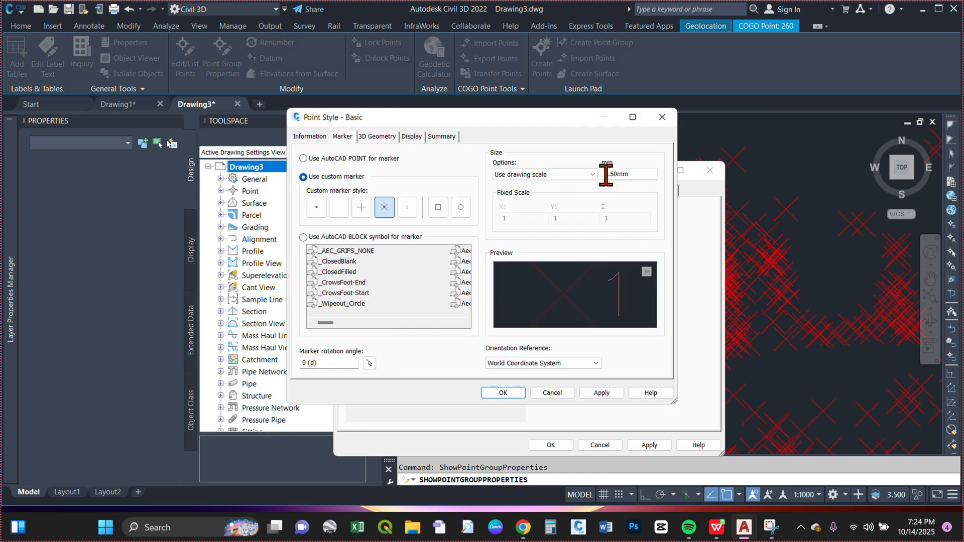
pyautogui.click(608, 174)
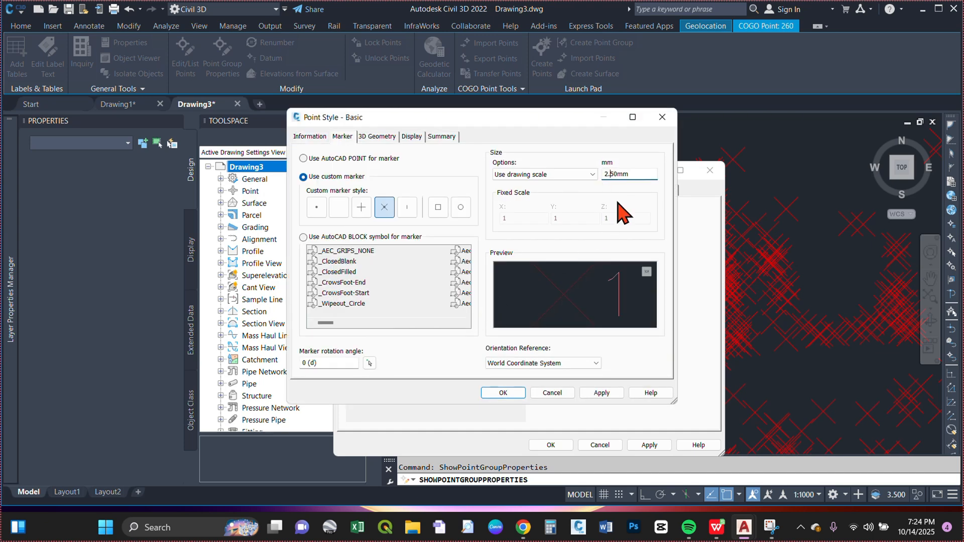
pyautogui.press('BackSpace')
pyautogui.press('BackSpace')
pyautogui.press('Return')
pyautogui.click(652, 445)
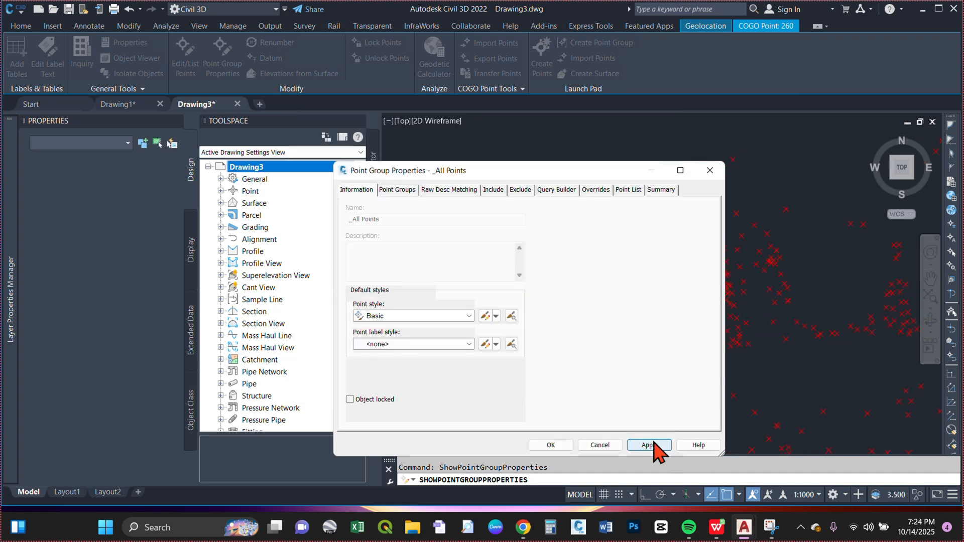
pyautogui.click(551, 445)
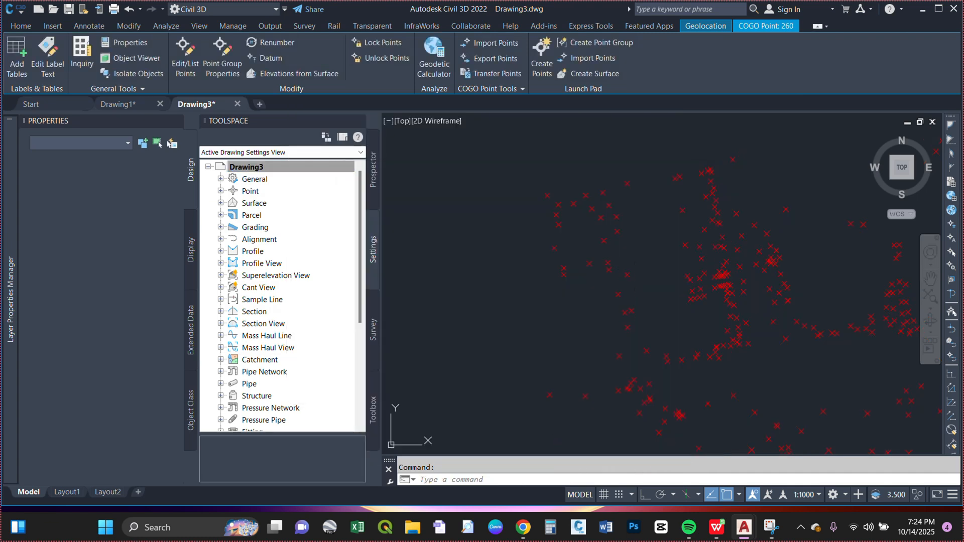
# Step: Start a new surface in the drawing's Surfaces collection and name it TOPO
pyautogui.scroll(-5, 623, 276)
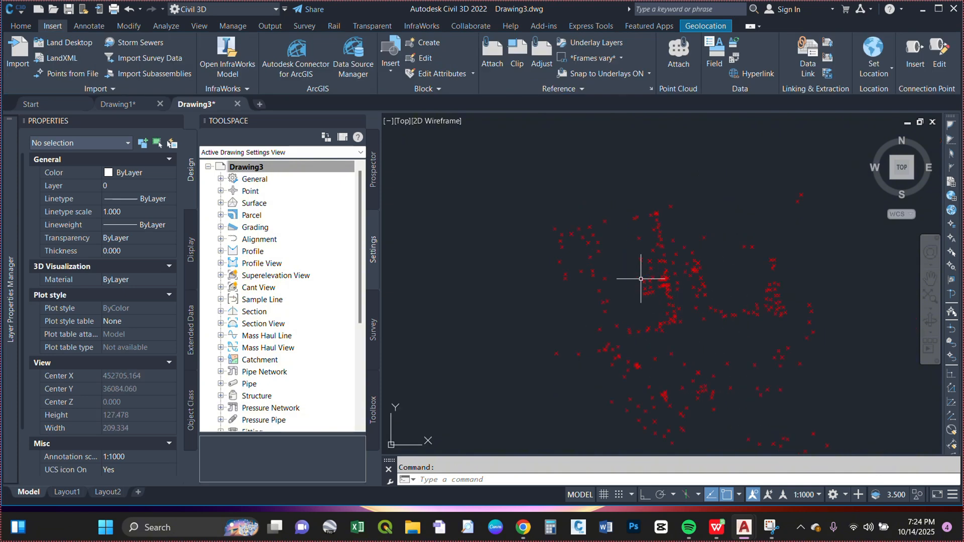
pyautogui.scroll(2, 711, 306)
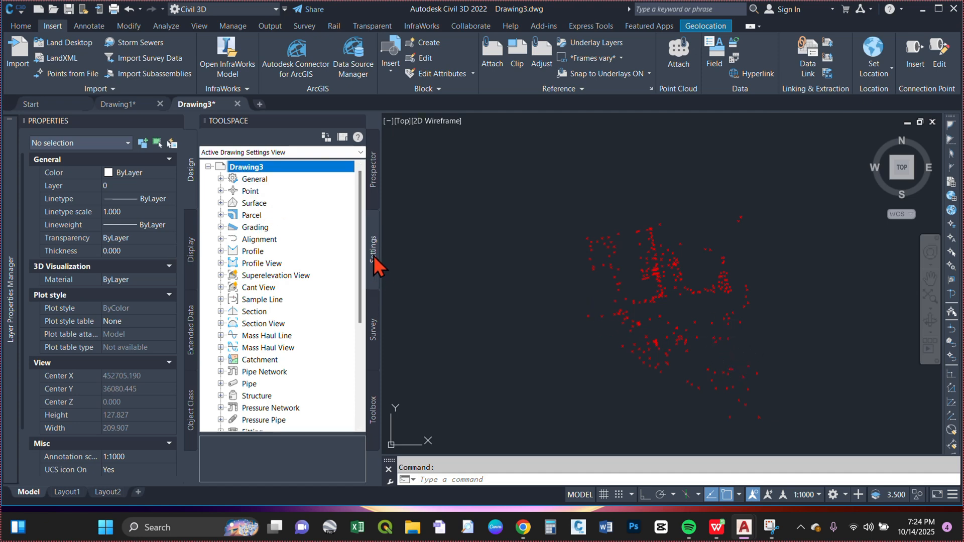
pyautogui.click(372, 192)
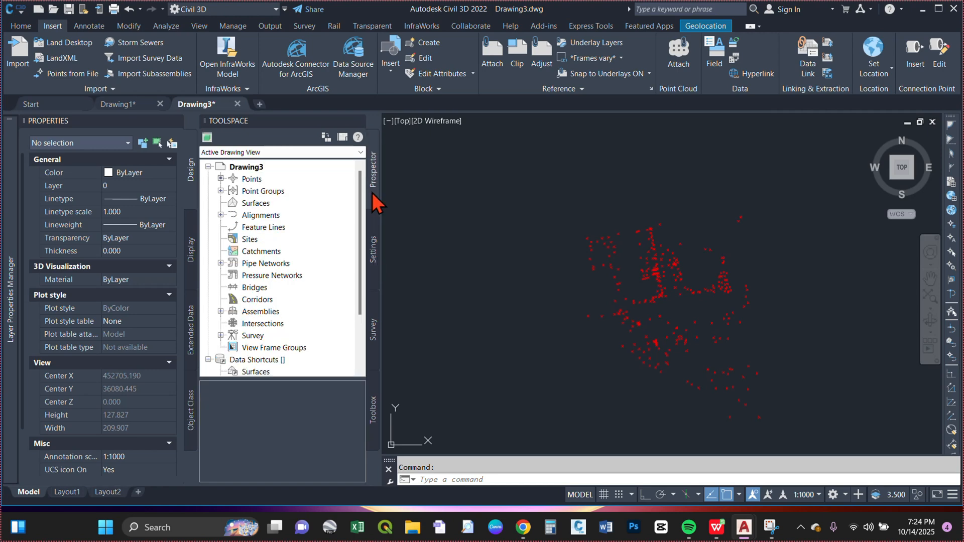
pyautogui.rightClick(257, 204)
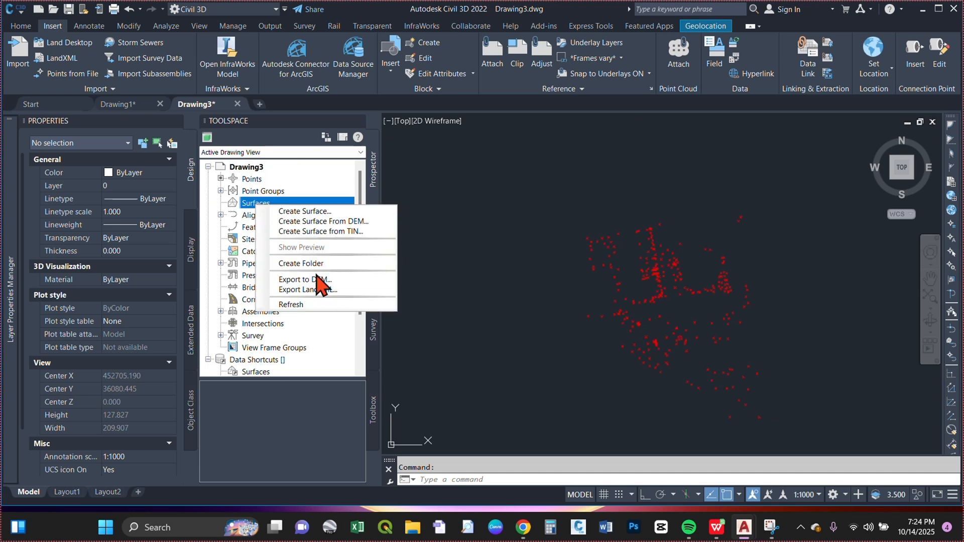
pyautogui.click(302, 212)
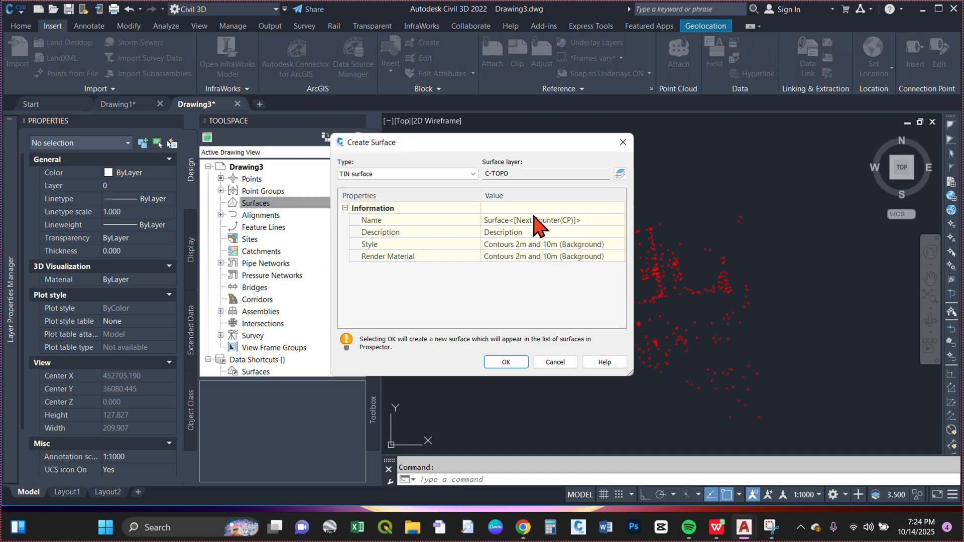
pyautogui.click(533, 221)
pyautogui.click(534, 217)
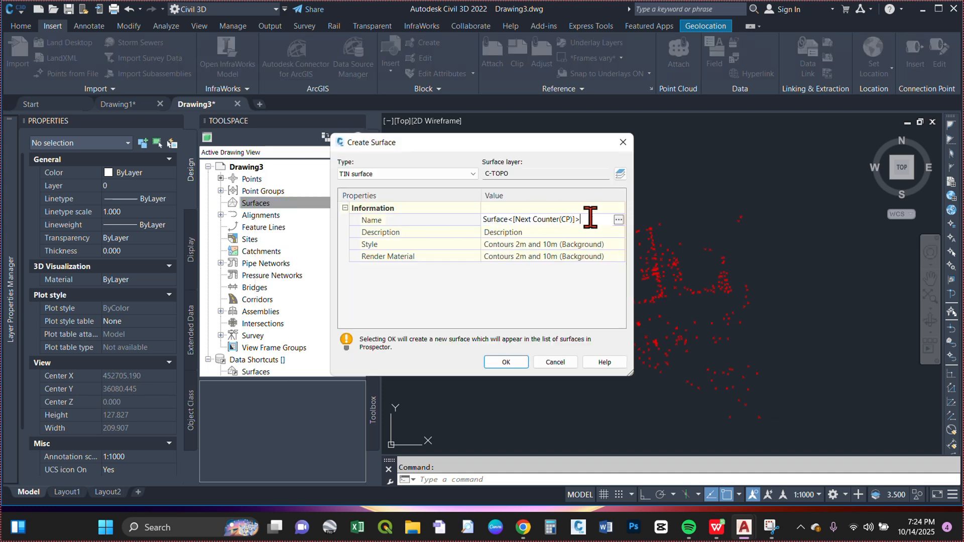
pyautogui.press('BackSpace')
pyautogui.press('BackSpace')
pyautogui.press('BackSpace')
pyautogui.press('BackSpace')
pyautogui.press('BackSpace')
pyautogui.press('BackSpace')
pyautogui.press('BackSpace')
pyautogui.press('BackSpace')
pyautogui.press('BackSpace')
pyautogui.press('BackSpace')
pyautogui.press('BackSpace')
pyautogui.press('BackSpace')
pyautogui.press('BackSpace')
pyautogui.press('BackSpace')
pyautogui.press('BackSpace')
pyautogui.press('BackSpace')
pyautogui.press('BackSpace')
pyautogui.press('BackSpace')
pyautogui.press('BackSpace')
pyautogui.press('BackSpace')
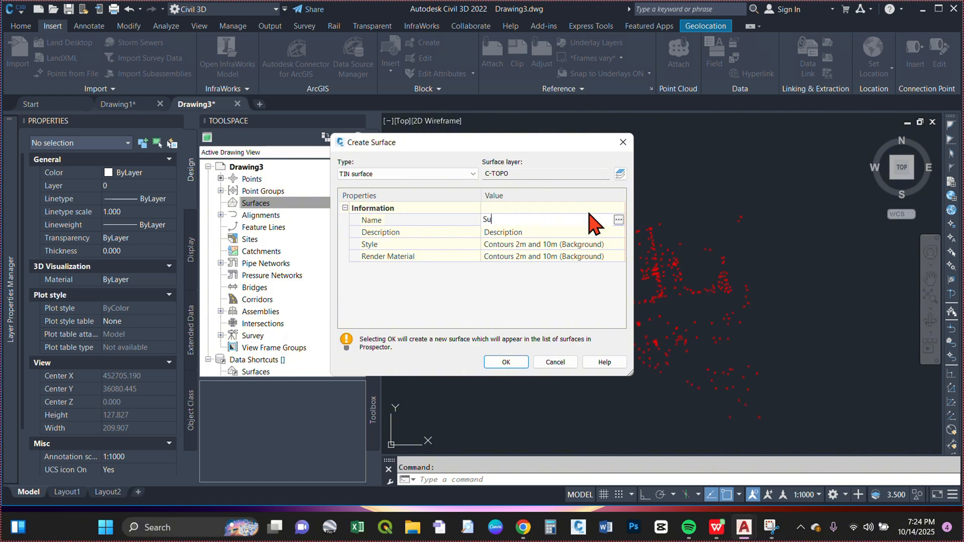
pyautogui.write('TOPO')
# Step: Choose TIN surface as the surface type and create the surface
pyautogui.click(416, 184)
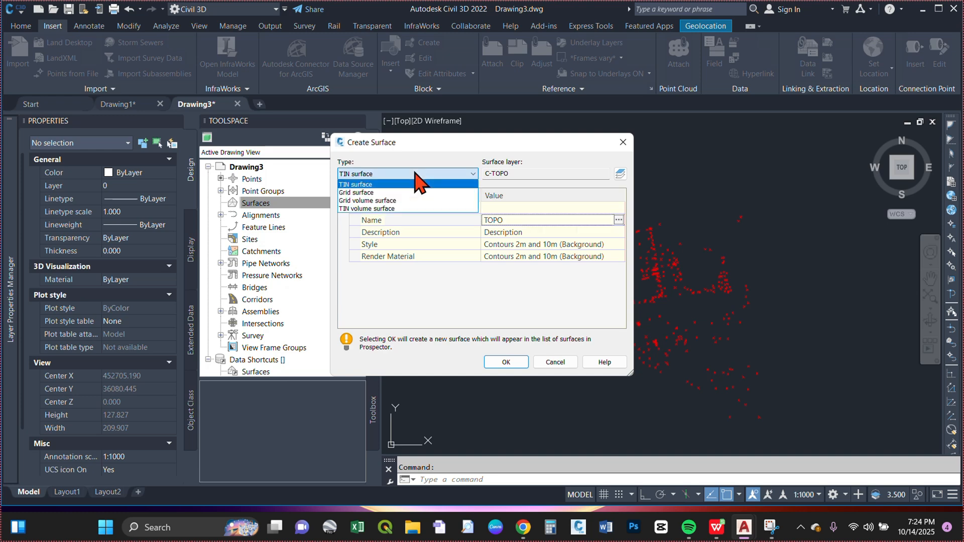
pyautogui.click(416, 184)
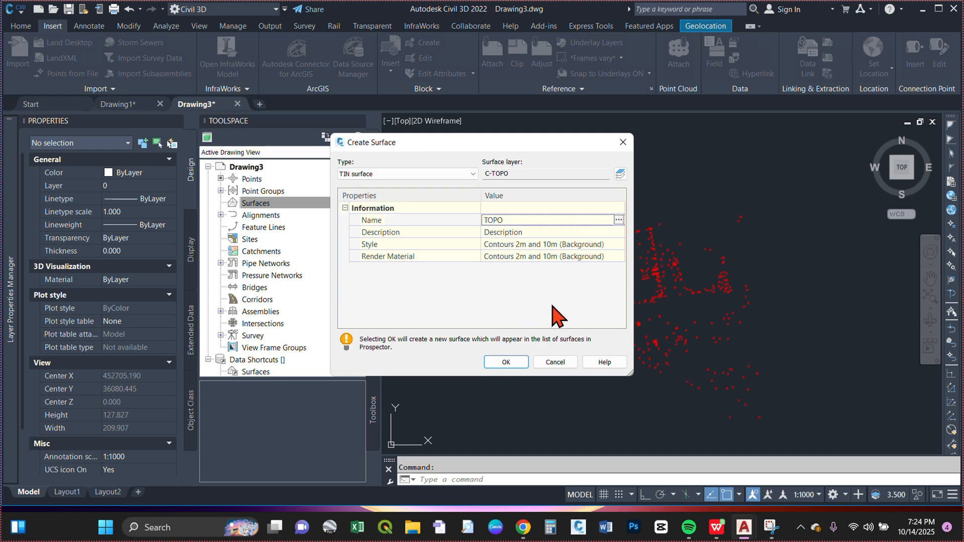
pyautogui.click(506, 362)
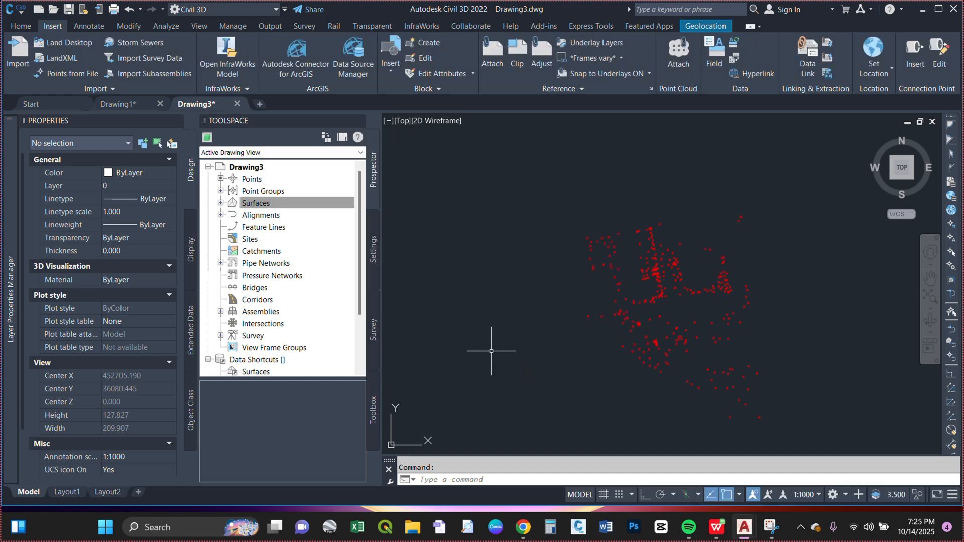
# Step: Add the _All Points point group to the TOPO surface's definition
pyautogui.click(220, 203)
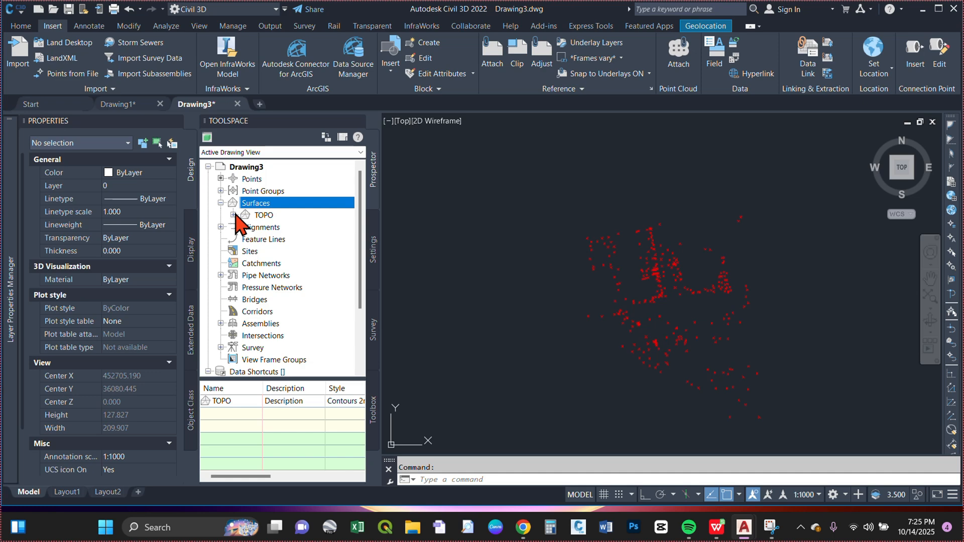
pyautogui.click(234, 215)
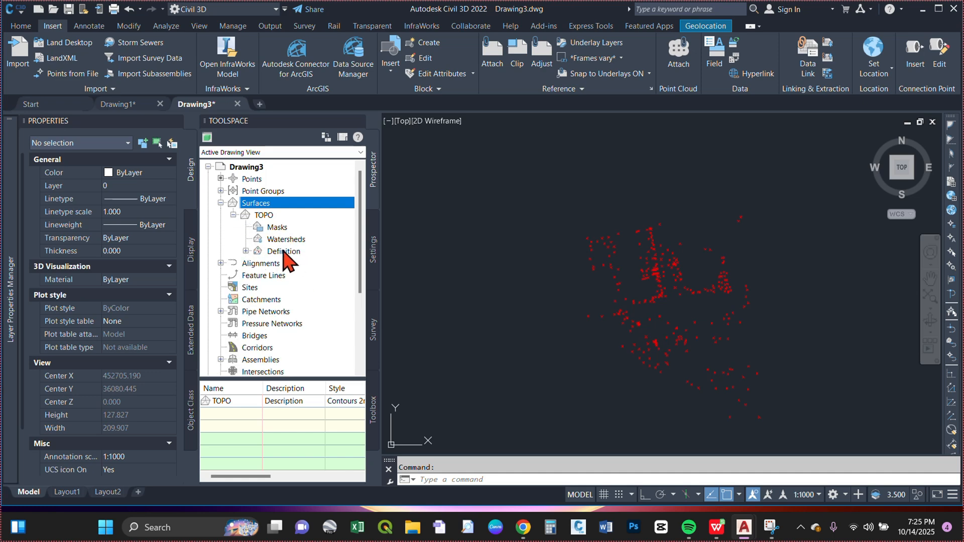
pyautogui.click(246, 251)
pyautogui.scroll(-3, 281, 273)
pyautogui.scroll(3, 281, 273)
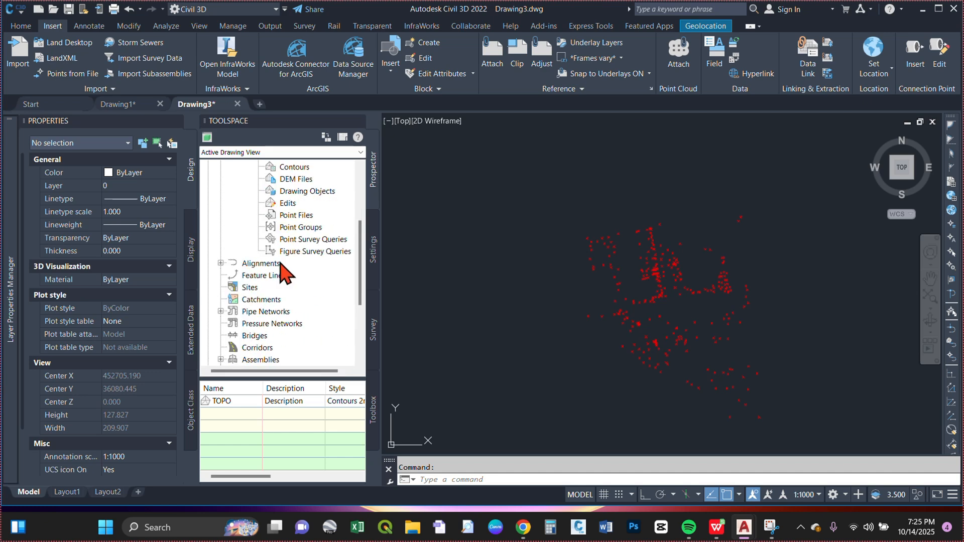
pyautogui.click(291, 230)
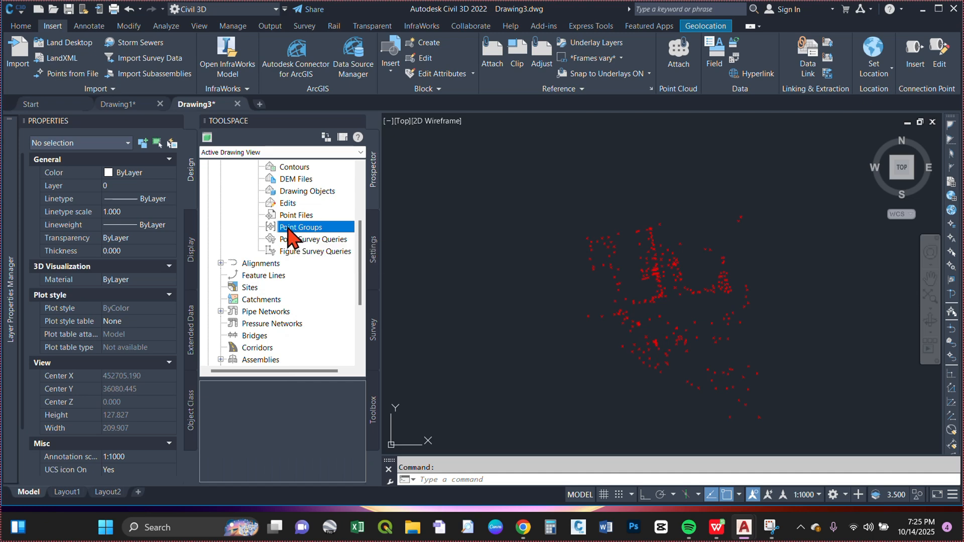
pyautogui.rightClick(289, 231)
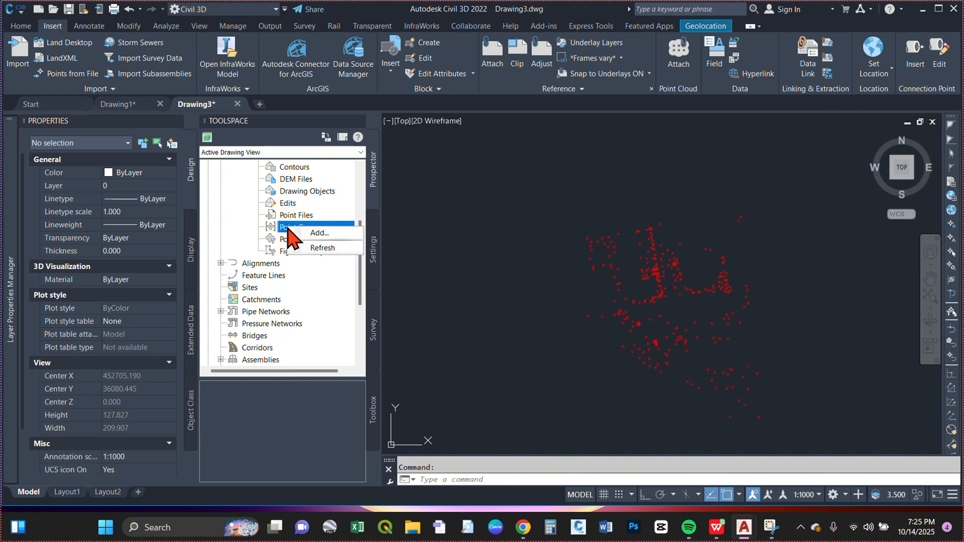
pyautogui.click(327, 234)
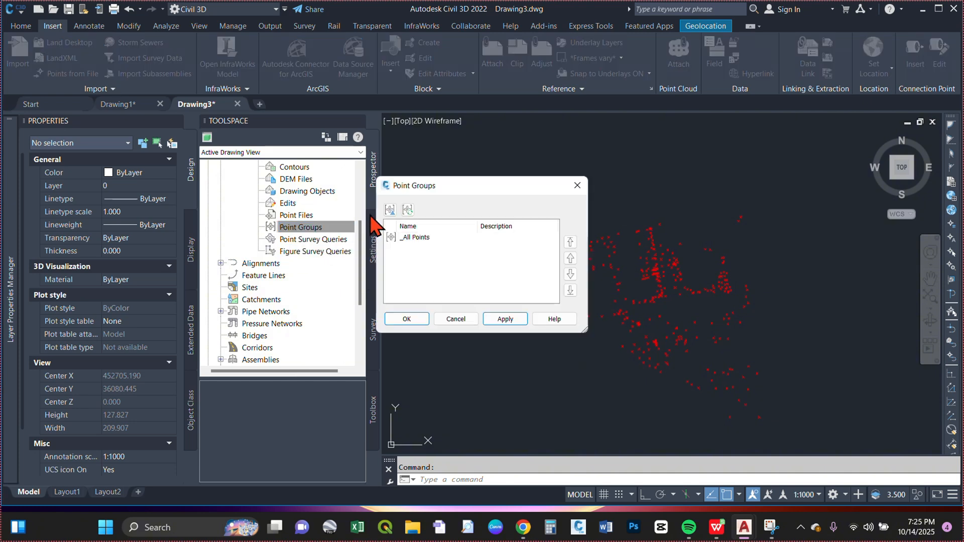
pyautogui.click(432, 238)
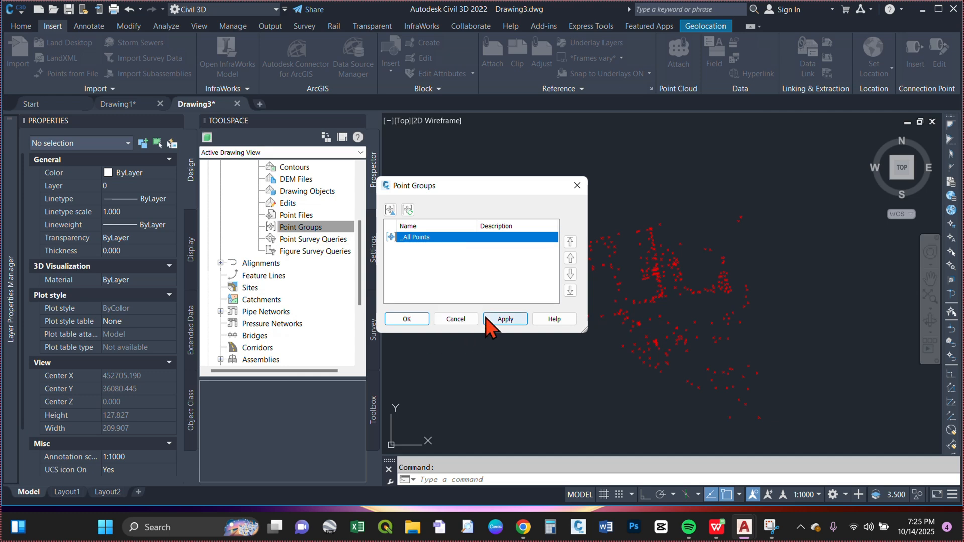
pyautogui.click(406, 319)
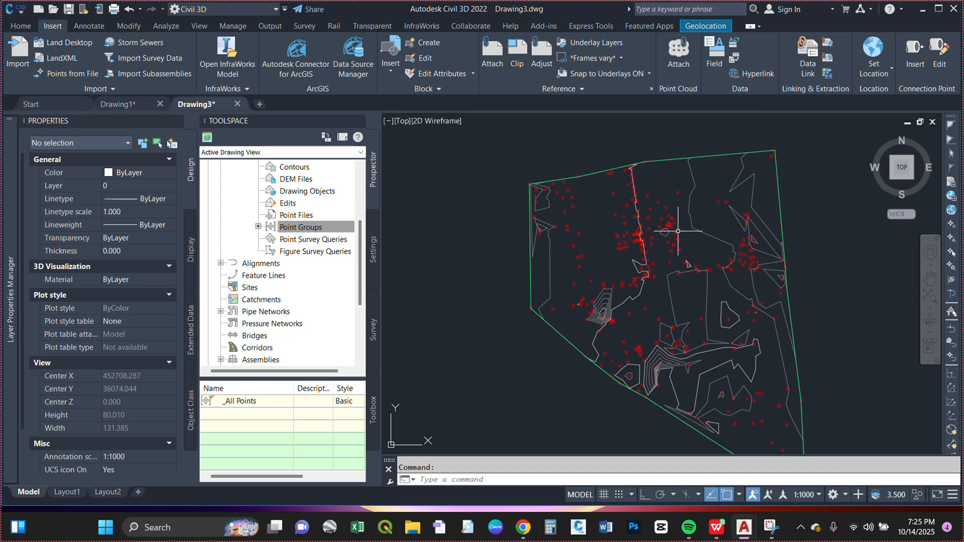
# Step: Delete COGO point 277 at the centre of the tightly nested closed contours in the surface's southwestern part
pyautogui.scroll(8, 678, 272)
pyautogui.scroll(-8, 667, 223)
pyautogui.scroll(8, 593, 366)
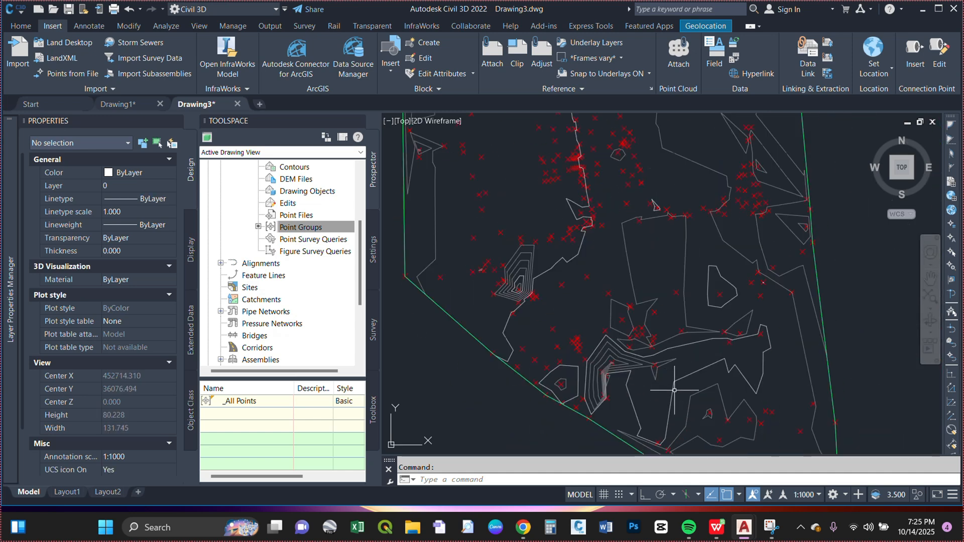
pyautogui.scroll(8, 483, 273)
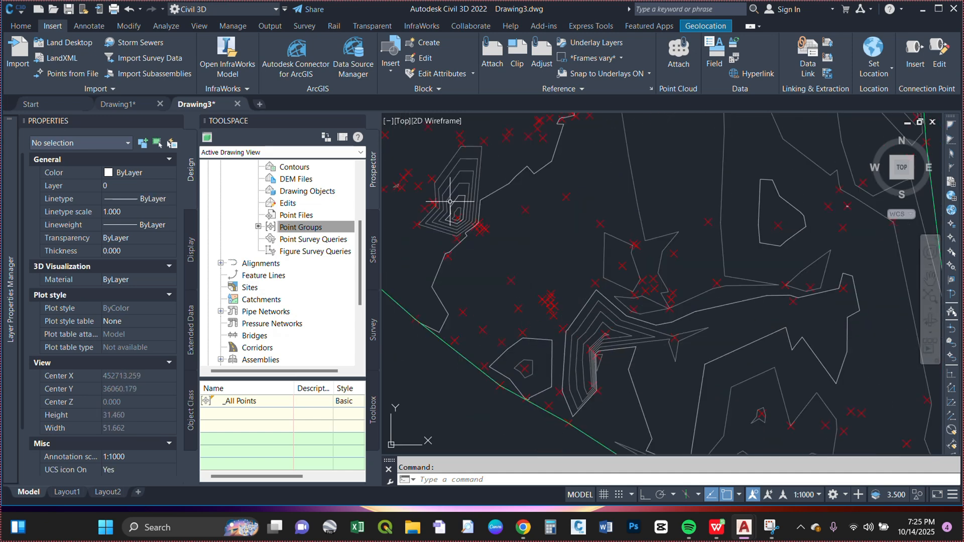
pyautogui.scroll(-8, 577, 319)
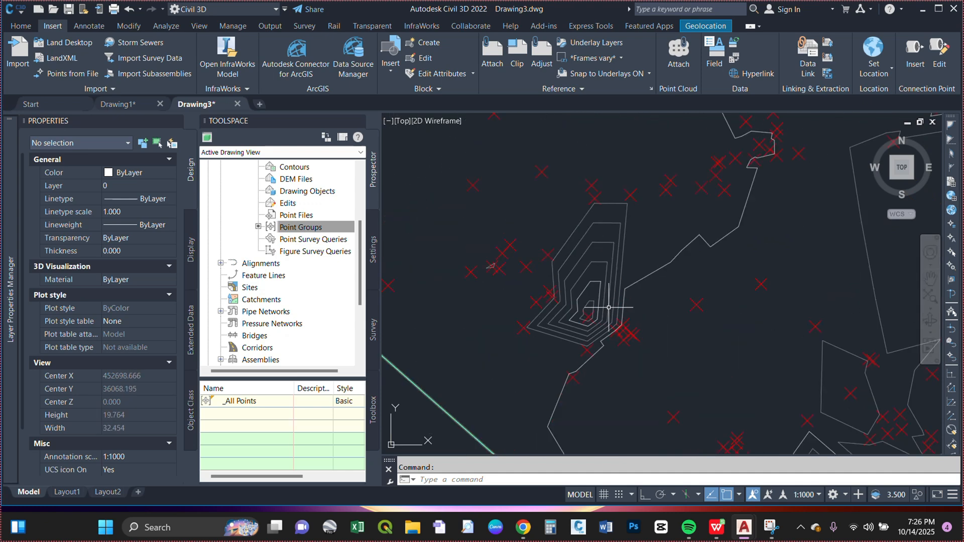
pyautogui.scroll(4, 593, 312)
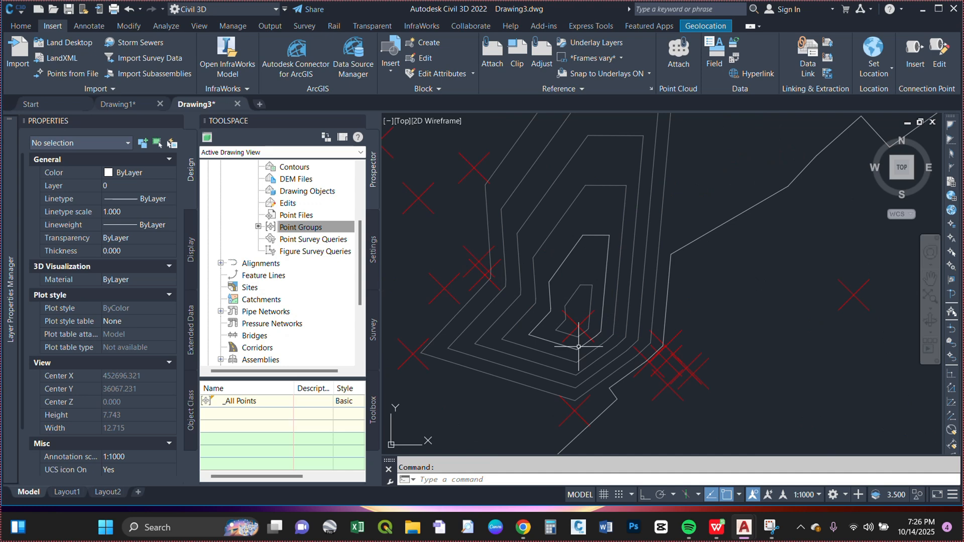
pyautogui.scroll(2, 578, 346)
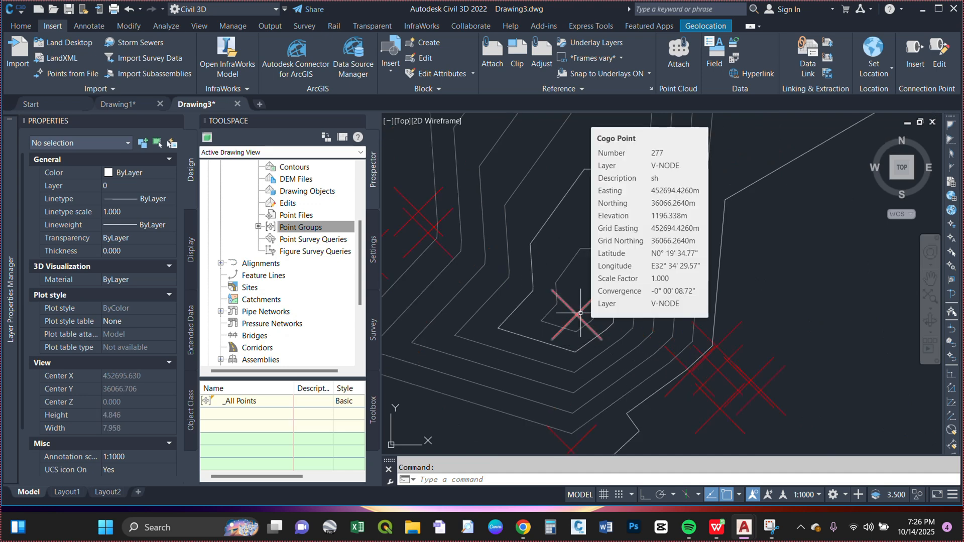
pyautogui.click(580, 314)
pyautogui.press('Delete')
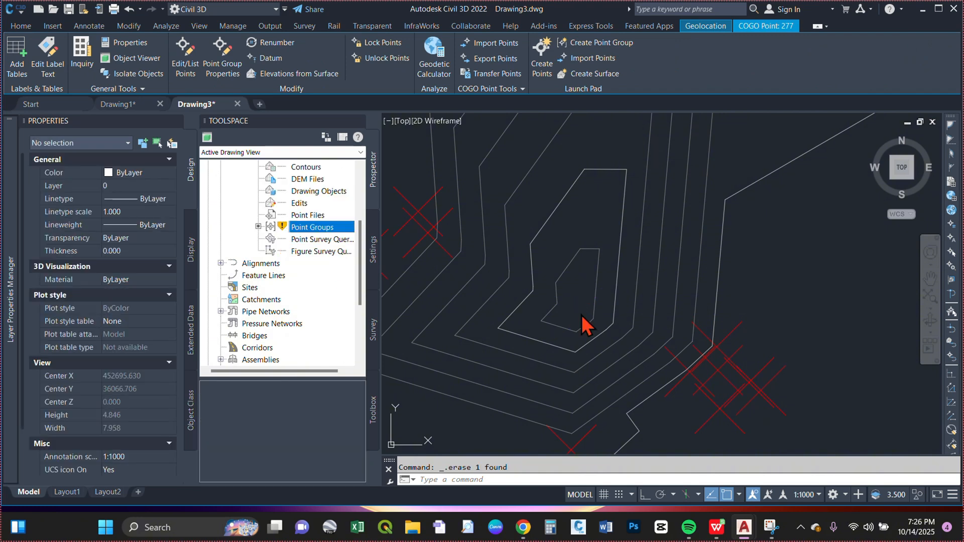
# Step: Turn on automatic rebuilding for the TOPO surface
pyautogui.scroll(1, 274, 231)
pyautogui.scroll(3, 275, 231)
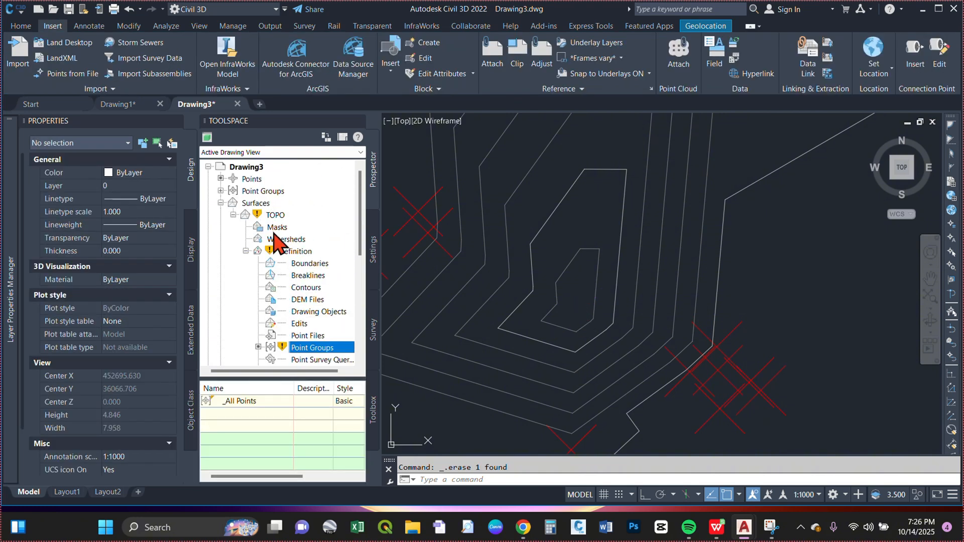
pyautogui.click(275, 216)
pyautogui.rightClick(275, 221)
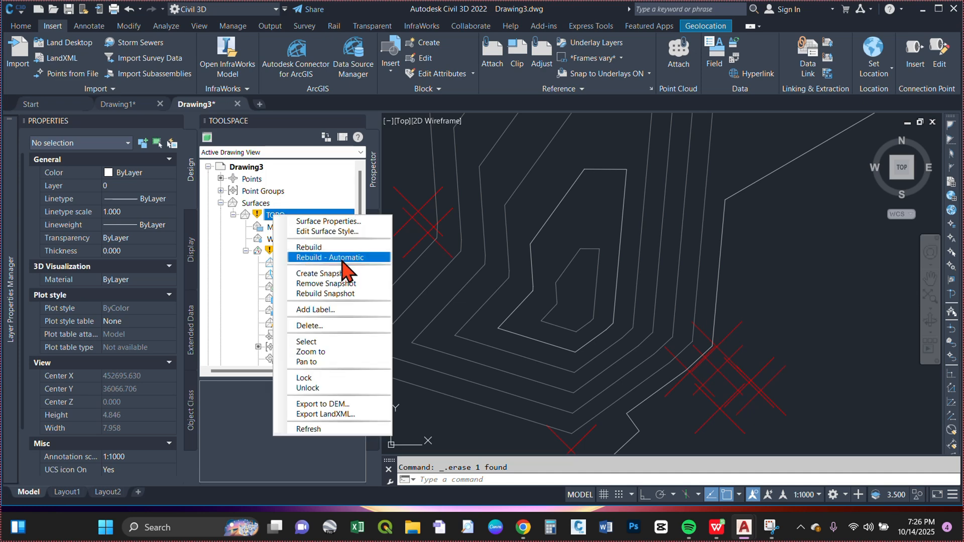
pyautogui.click(346, 271)
# Step: Examine the rebuilt TOPO contours across the whole site for remaining tightly packed areas
pyautogui.scroll(-4, 756, 318)
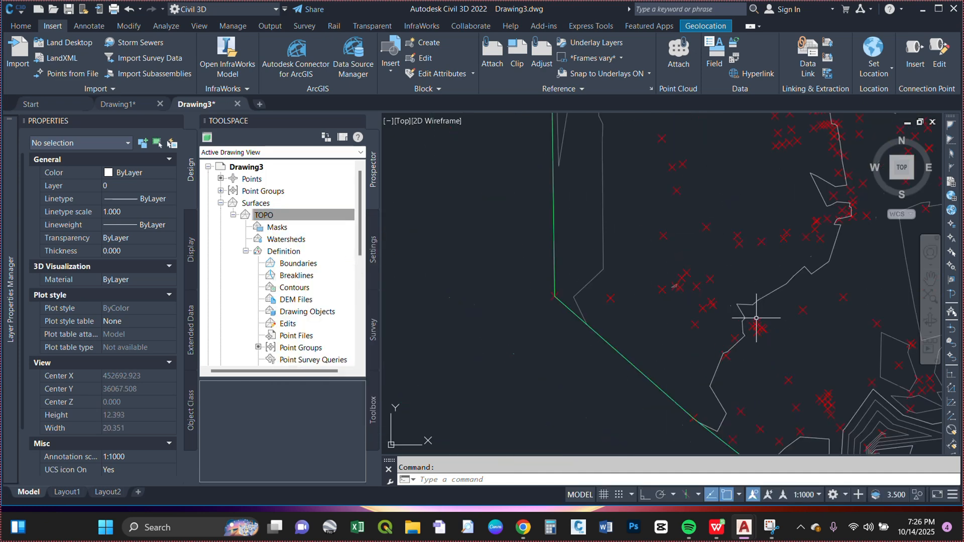
pyautogui.scroll(-7, 795, 309)
pyautogui.scroll(1, 795, 310)
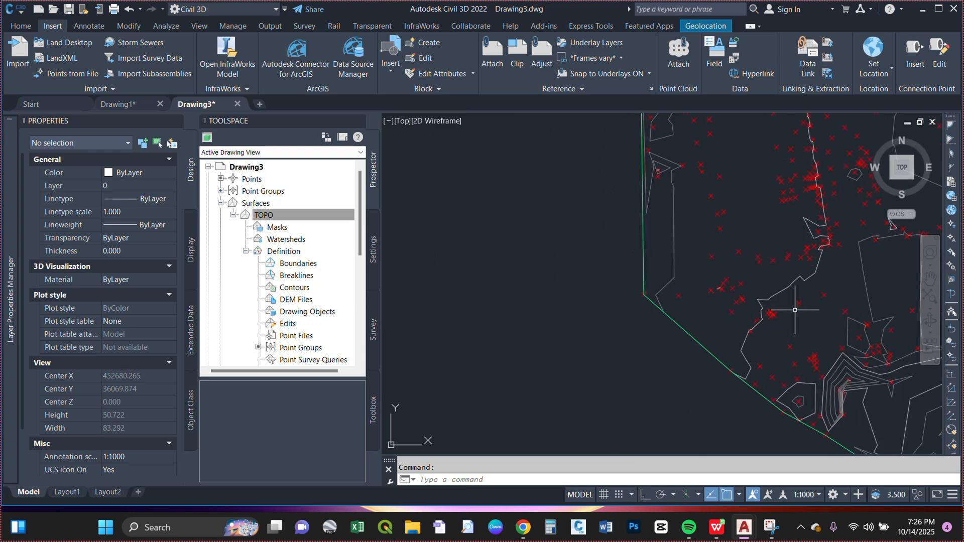
pyautogui.scroll(-10, 795, 310)
pyautogui.scroll(6, 798, 301)
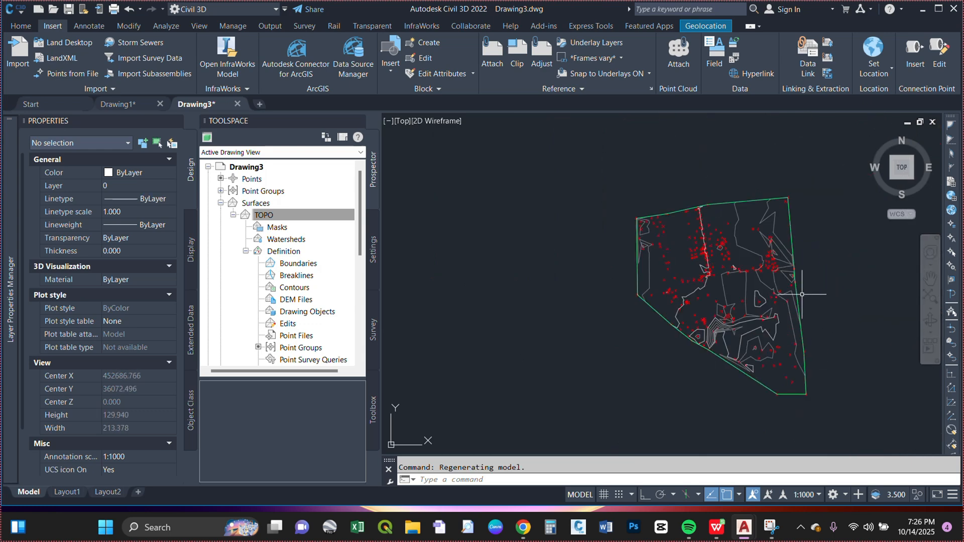
pyautogui.scroll(5, 695, 306)
pyautogui.scroll(-5, 689, 320)
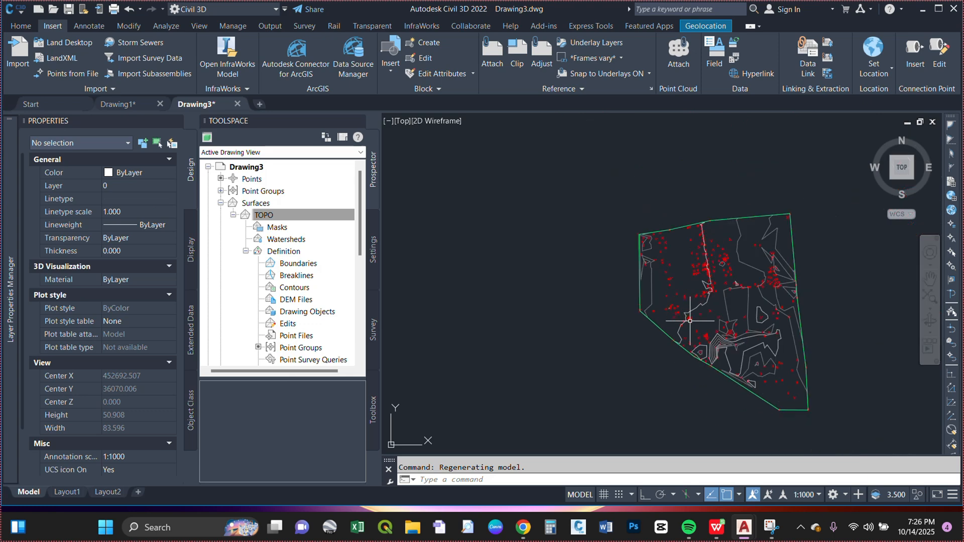
pyautogui.scroll(5, 689, 320)
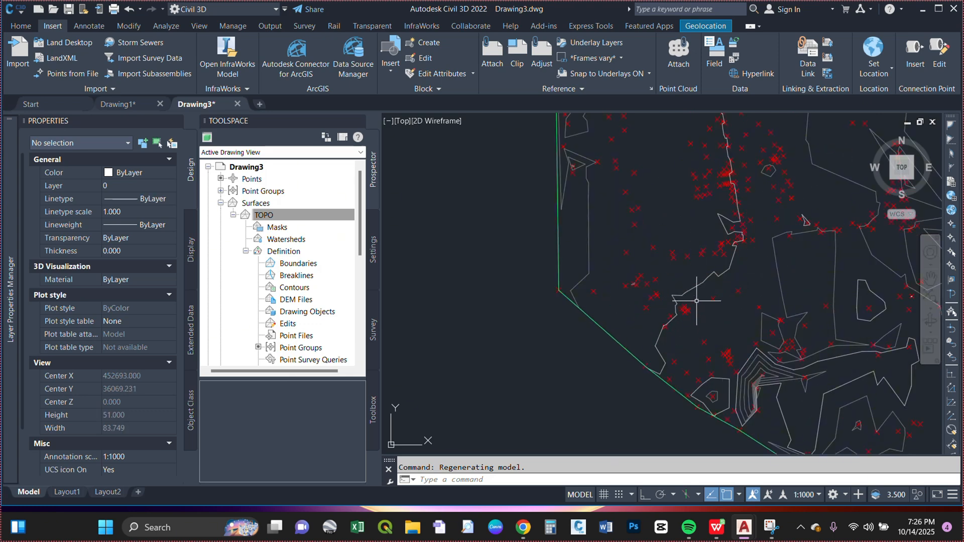
pyautogui.scroll(-5, 697, 300)
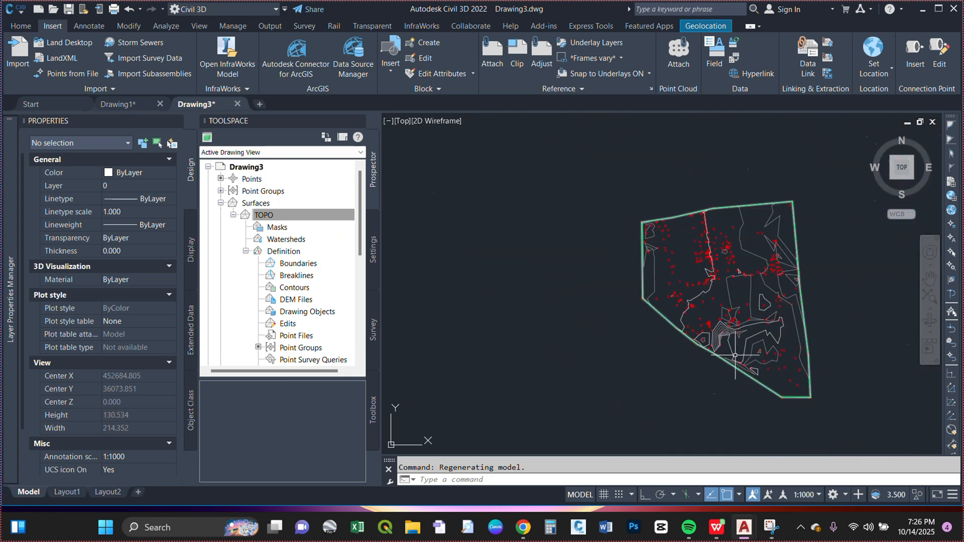
# Step: Delete COGO point 63 at the southeastern corner of the tightly packed contours near the surface's southwestern boundary
pyautogui.scroll(7, 673, 299)
pyautogui.scroll(10, 673, 300)
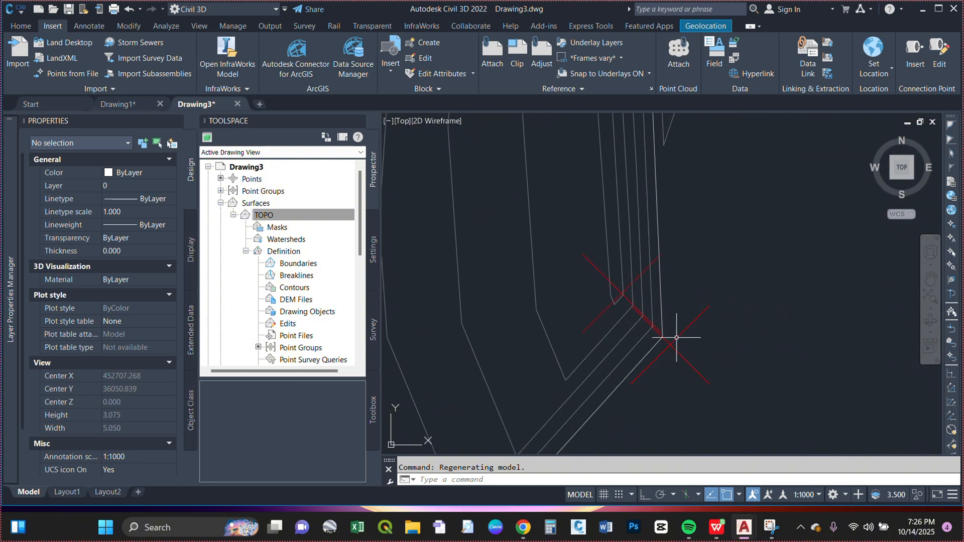
pyautogui.click(673, 339)
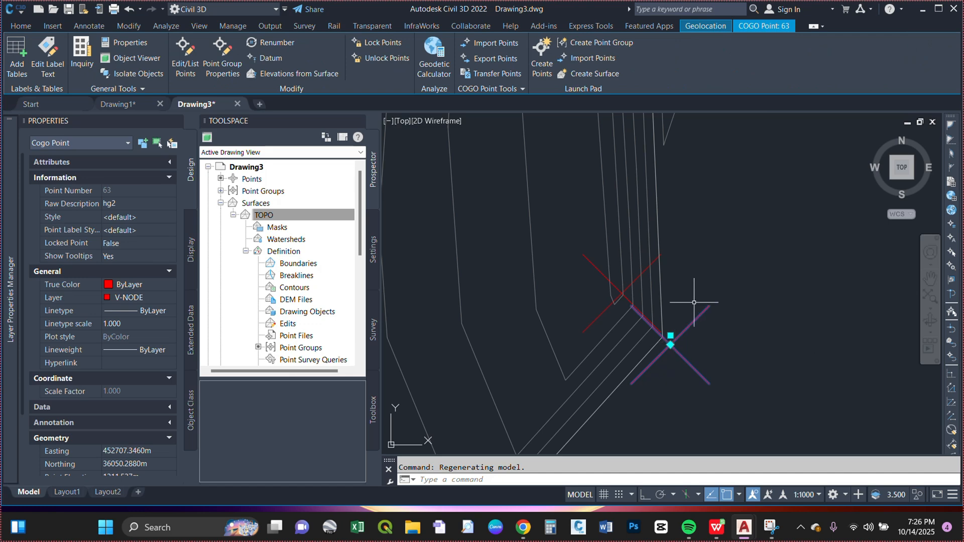
pyautogui.scroll(-4, 694, 302)
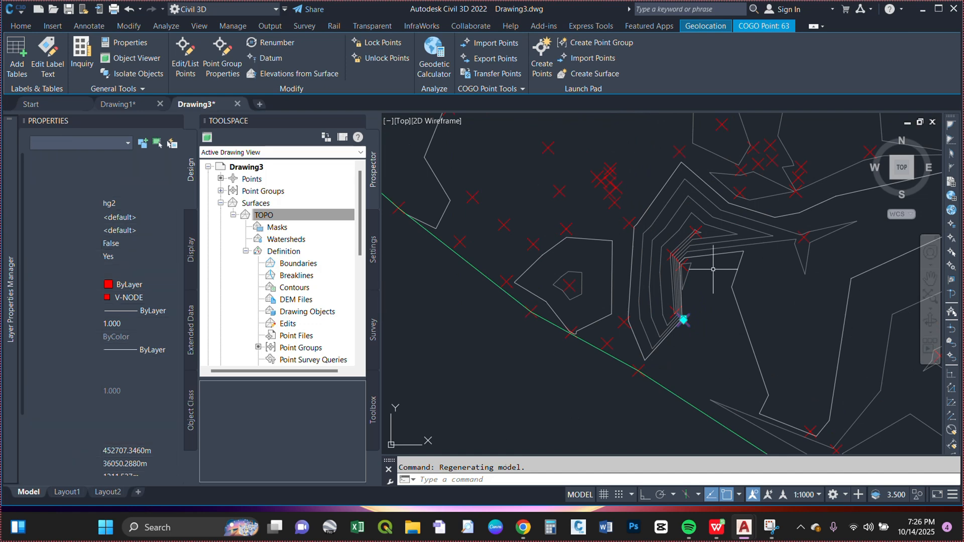
pyautogui.press('Delete')
# Step: Delete COGO point 37 at the sharp contour bend on the eastern side of the same tightly packed contours
pyautogui.scroll(5, 705, 259)
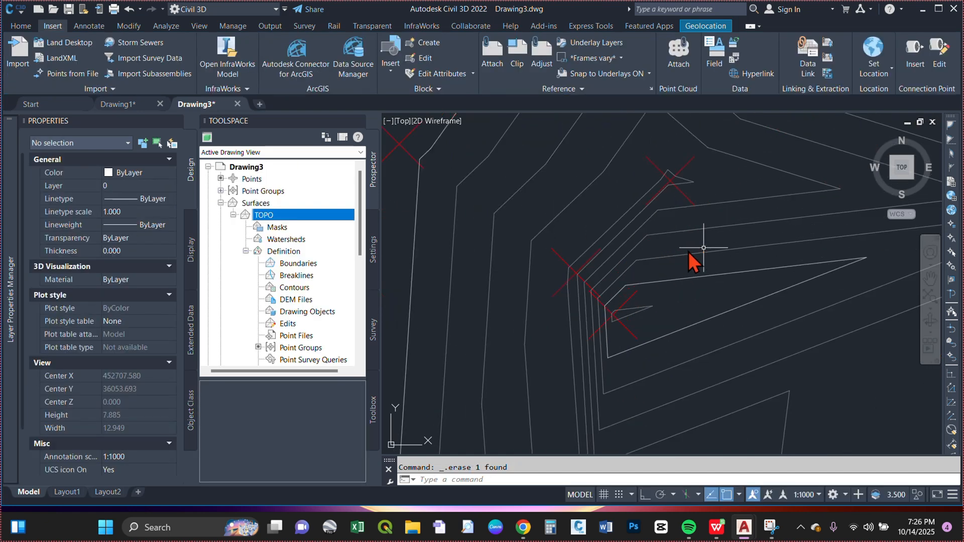
pyautogui.click(628, 320)
pyautogui.click(613, 315)
pyautogui.click(668, 294)
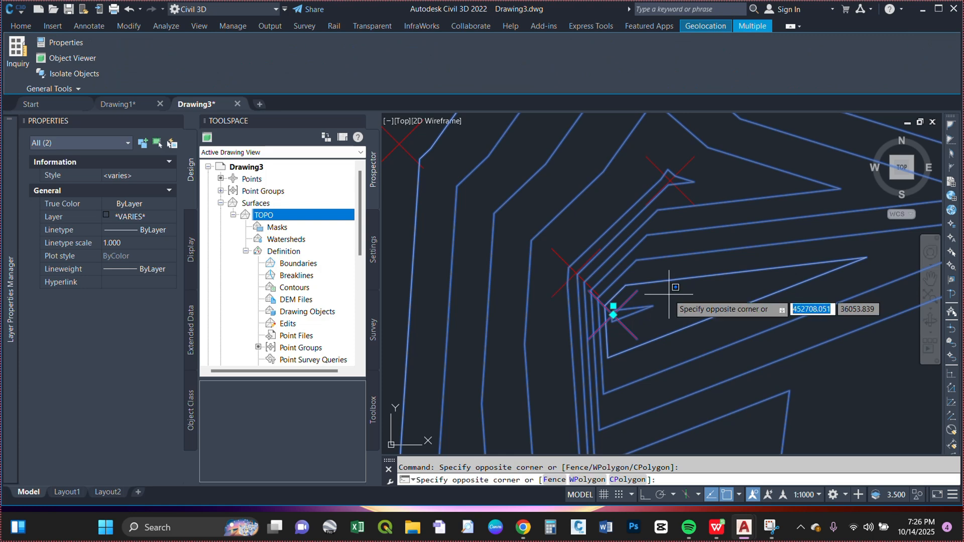
pyautogui.press('Escape')
pyautogui.click(625, 308)
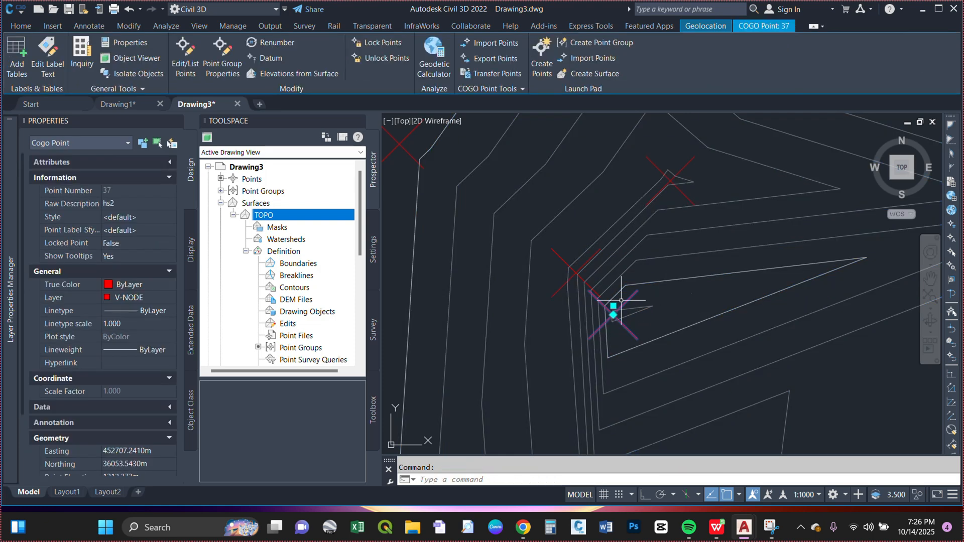
pyautogui.press('Delete')
# Step: Examine the contours over the whole TOPO surface for further irregularities after the point deletions
pyautogui.scroll(-3, 665, 291)
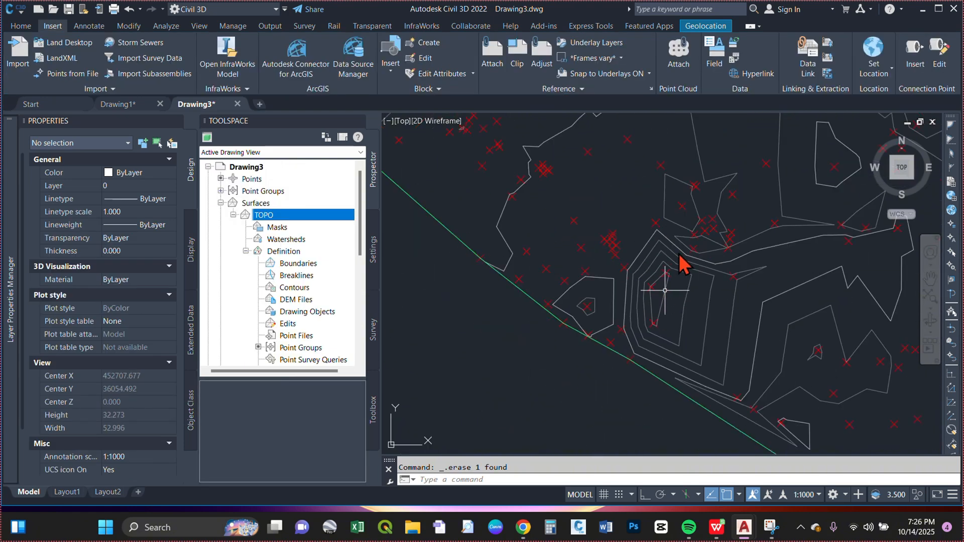
pyautogui.scroll(-2, 665, 290)
pyautogui.scroll(-2, 667, 281)
pyautogui.scroll(-2, 683, 209)
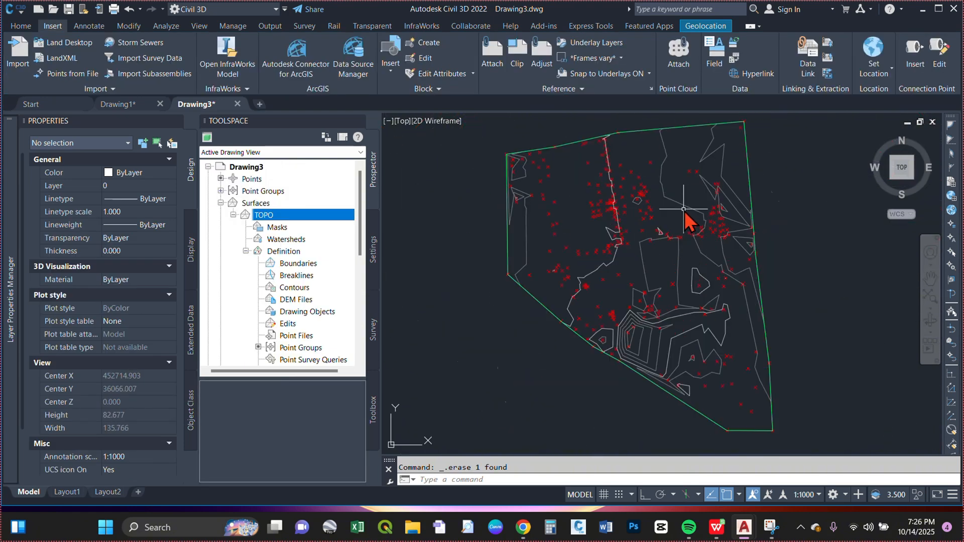
pyautogui.scroll(-2, 688, 215)
pyautogui.scroll(5, 683, 221)
pyautogui.scroll(-5, 682, 292)
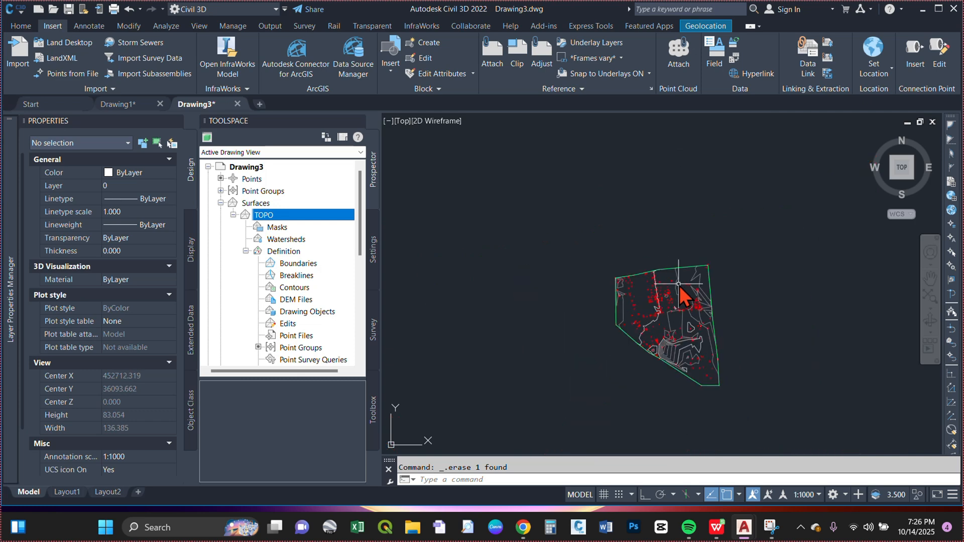
pyautogui.scroll(2, 678, 284)
pyautogui.scroll(-2, 683, 319)
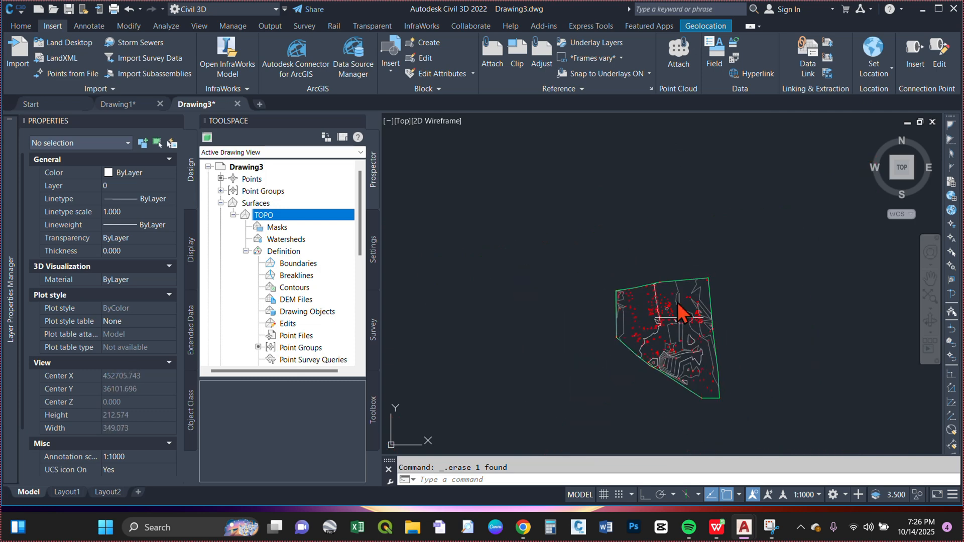
pyautogui.scroll(3, 710, 361)
pyautogui.scroll(-5, 703, 301)
pyautogui.scroll(2, 696, 203)
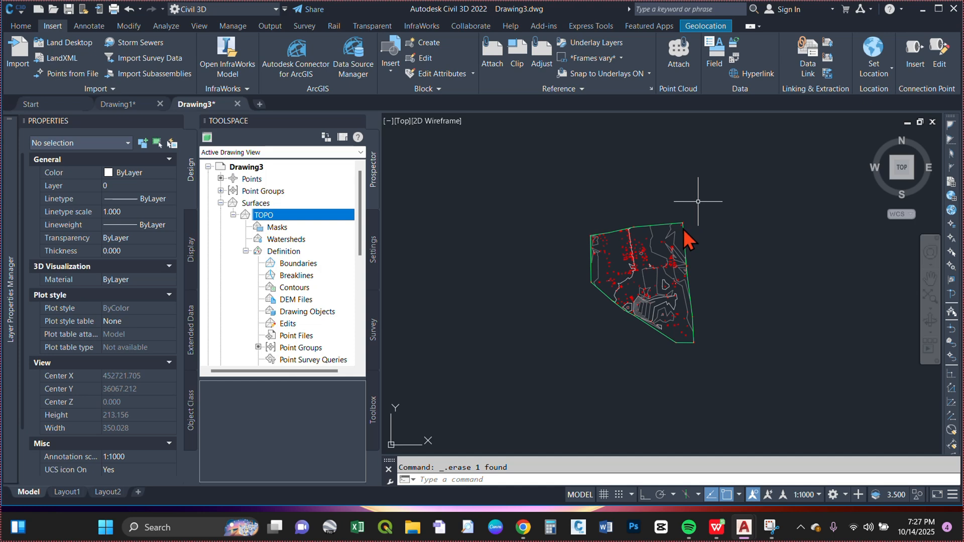
pyautogui.scroll(4, 699, 294)
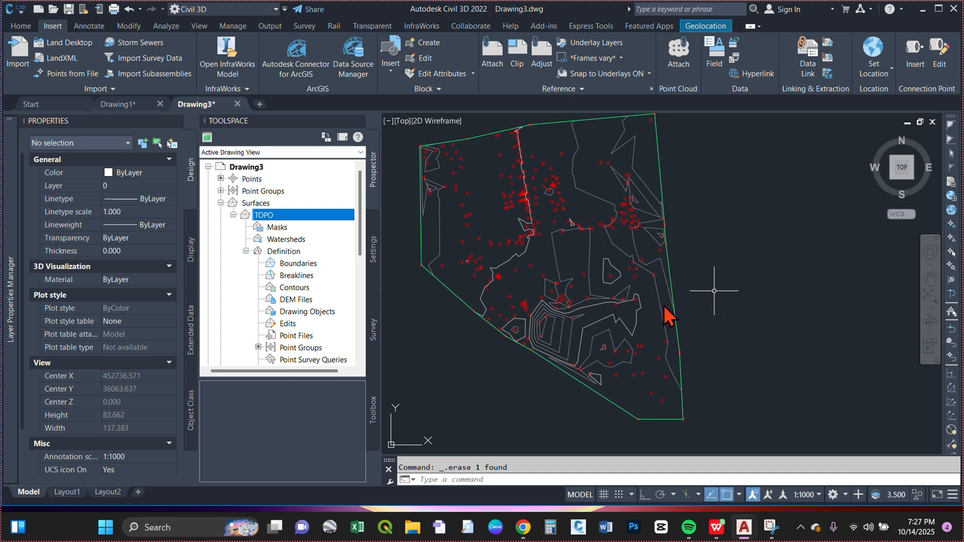